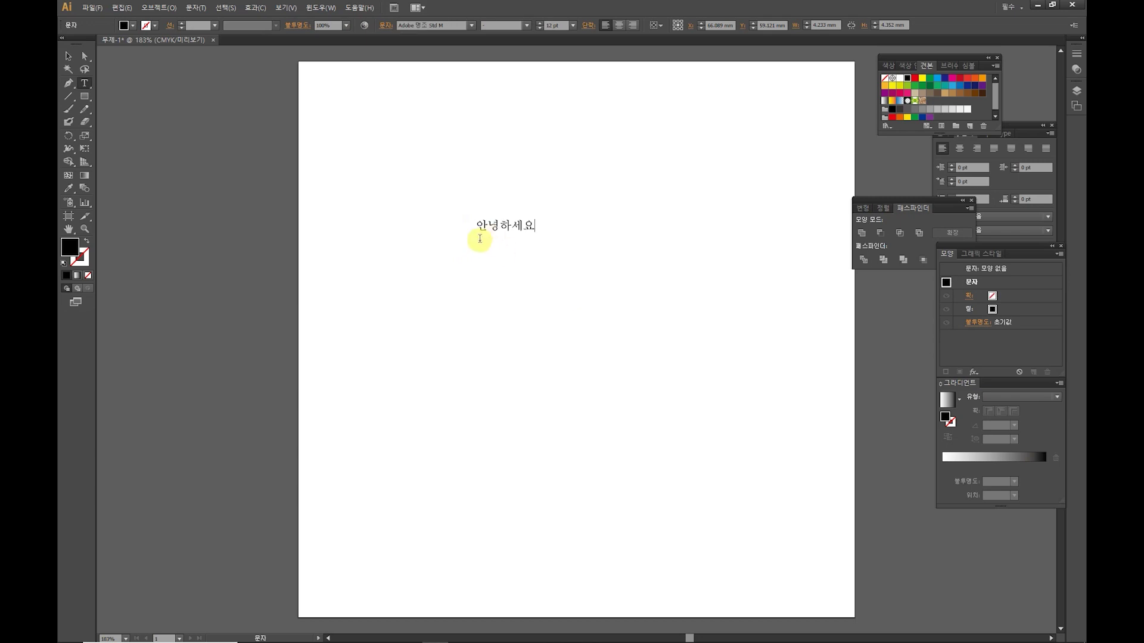
Set the 안녕하세요 text to 60 pt and move it closer to the middle of the artboard.
double_click(509, 227)
click(554, 25)
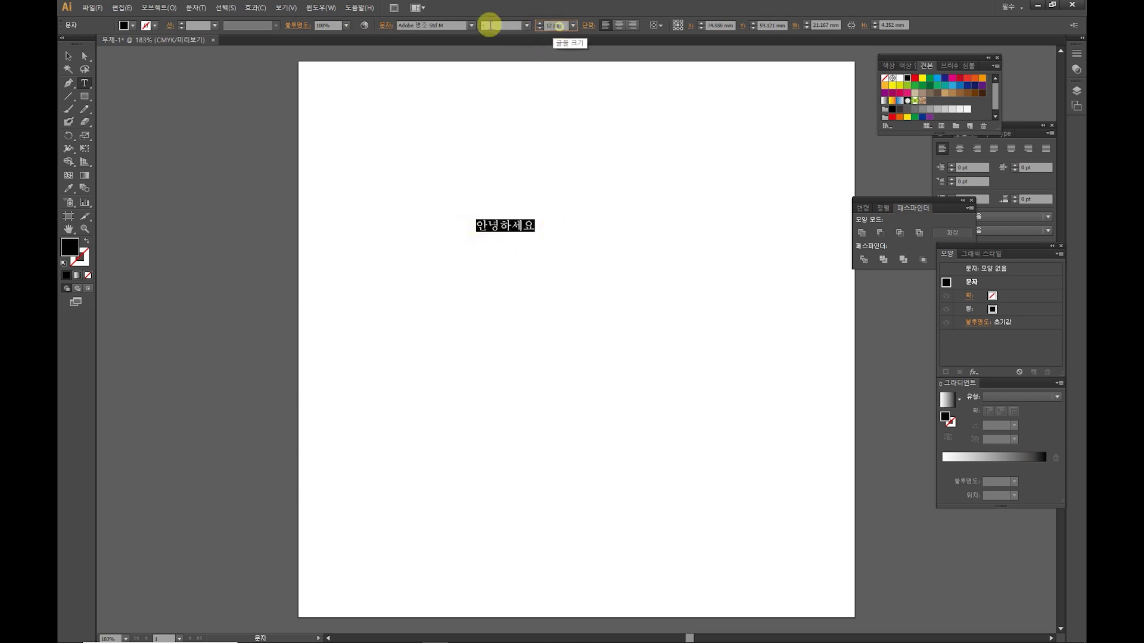
key(Return)
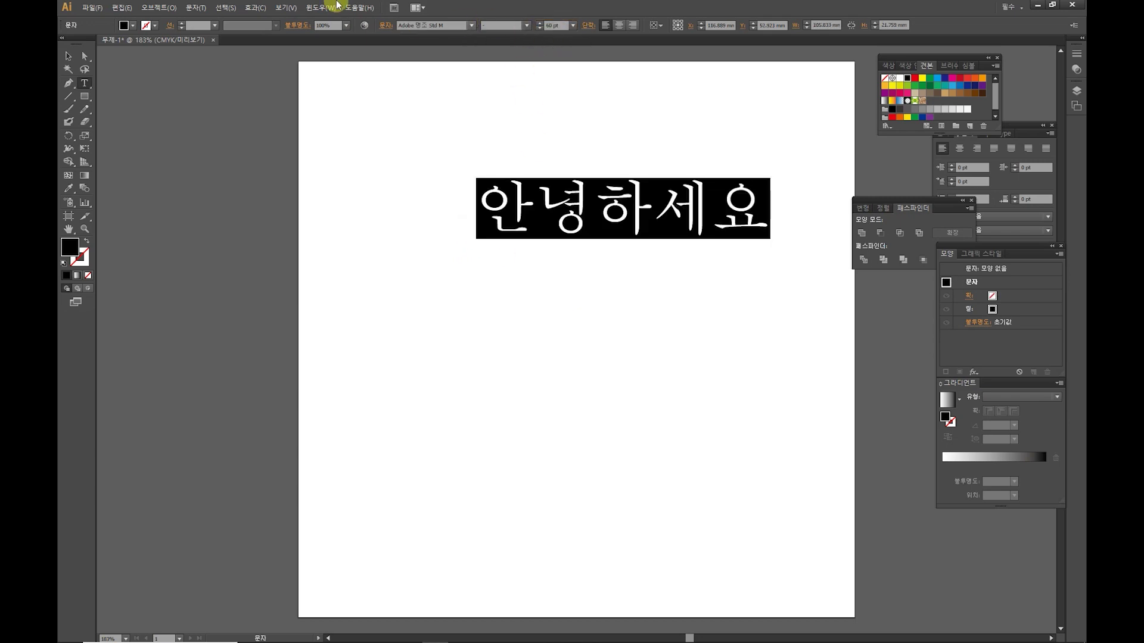
click(68, 55)
click(84, 83)
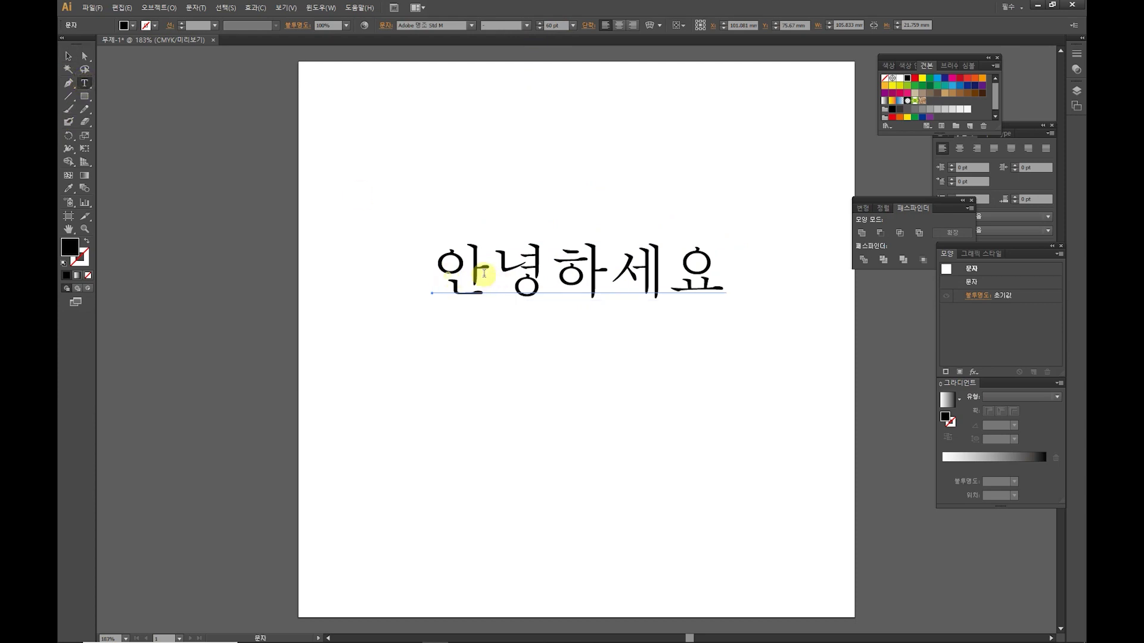
Change the font of the 안녕하세요 text to 미원체.
double_click(484, 274)
click(454, 25)
key(Down)
key(Down)
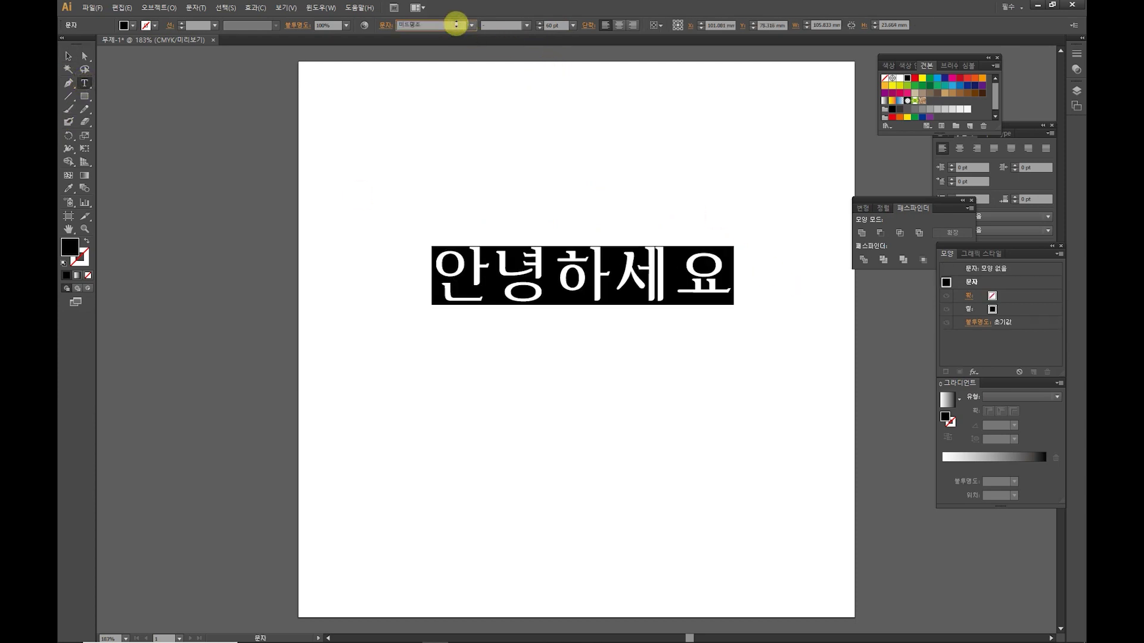
key(Down)
key(Down)
key(Down)
key(Down)
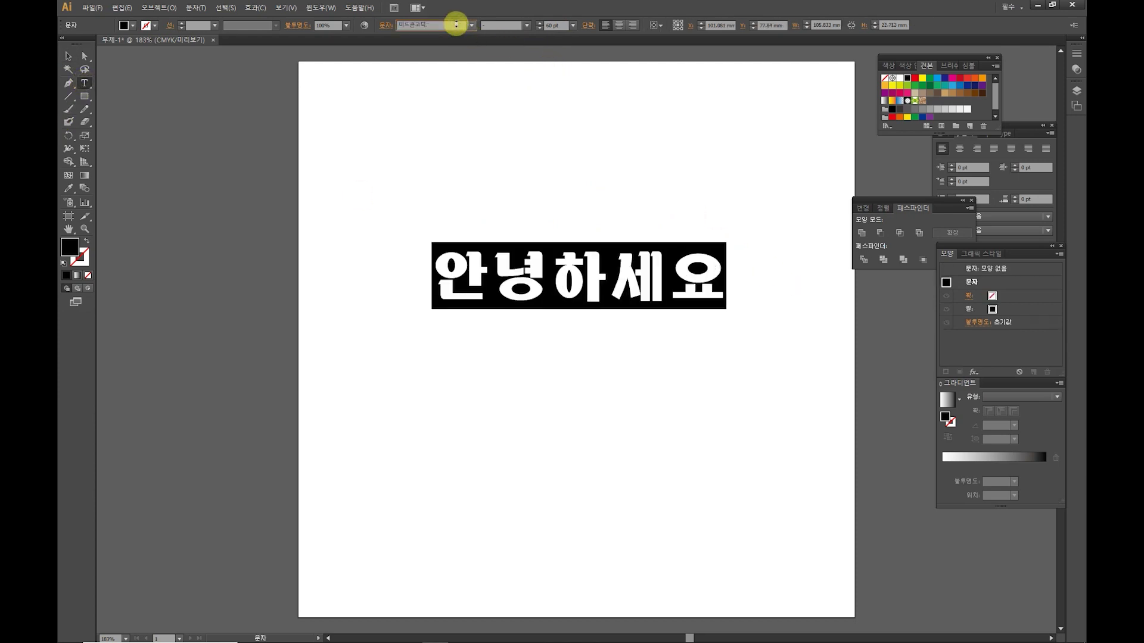
key(Down)
key(Escape)
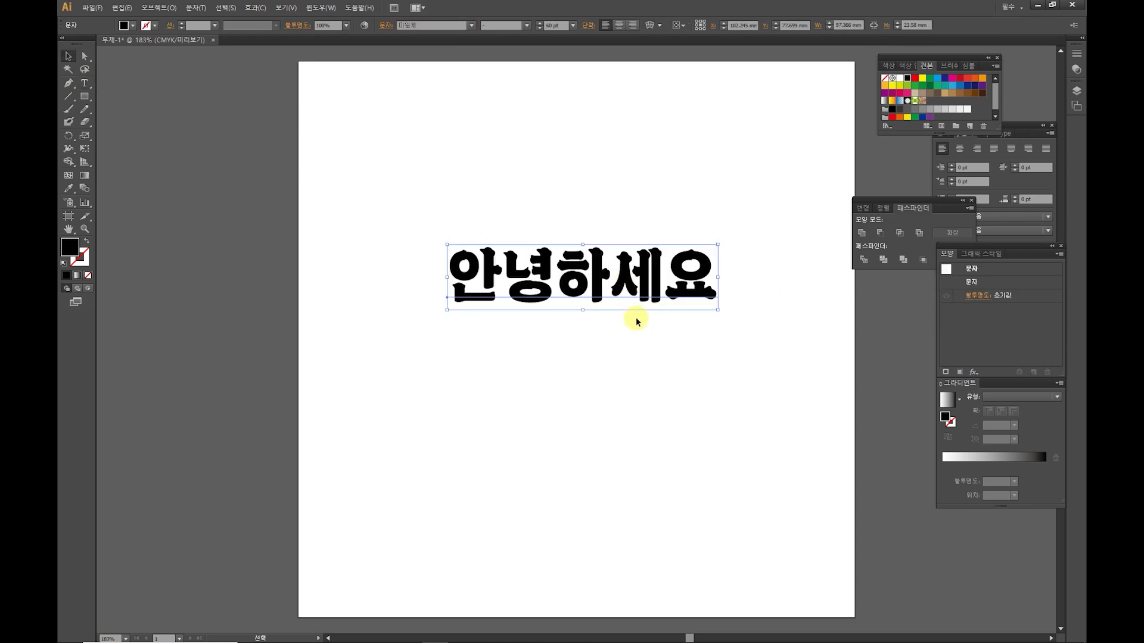
Fill all the characters of the text with a golden yellow, about R 247, G 188, B 0.
click(86, 84)
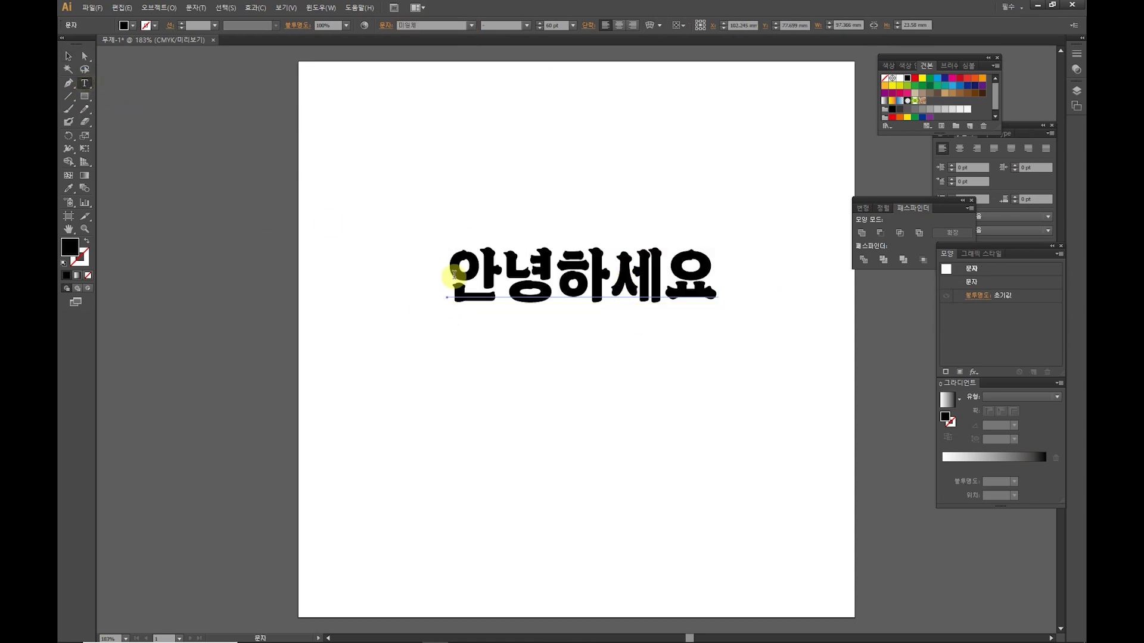
drag(447, 265, 715, 280)
double_click(70, 246)
click(562, 262)
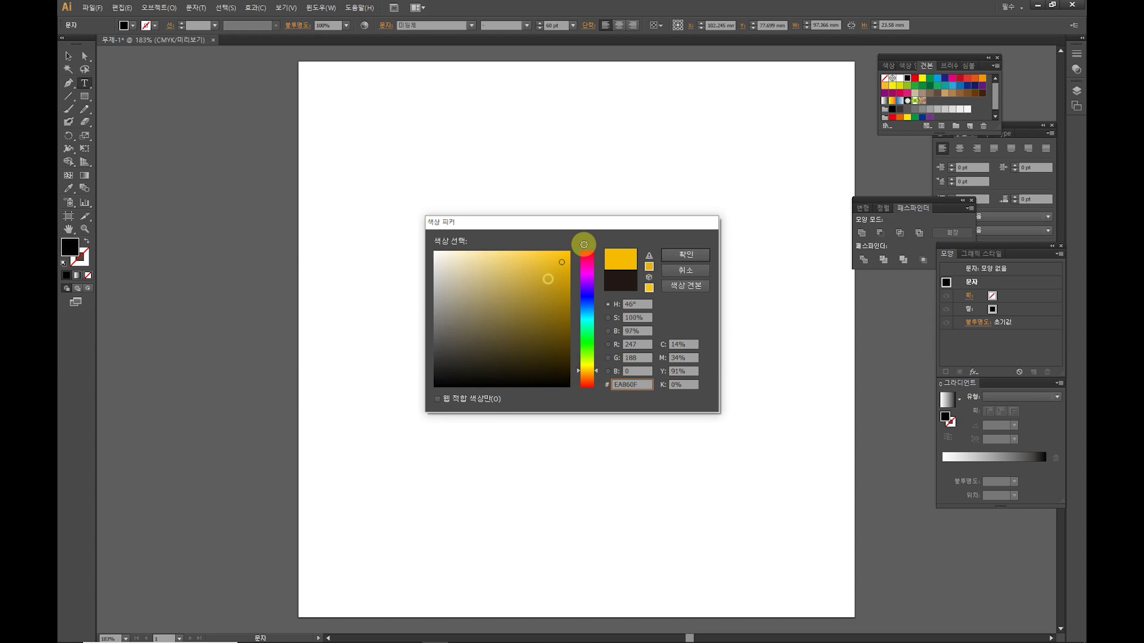
click(685, 254)
click(599, 271)
drag(449, 265, 716, 274)
click(619, 271)
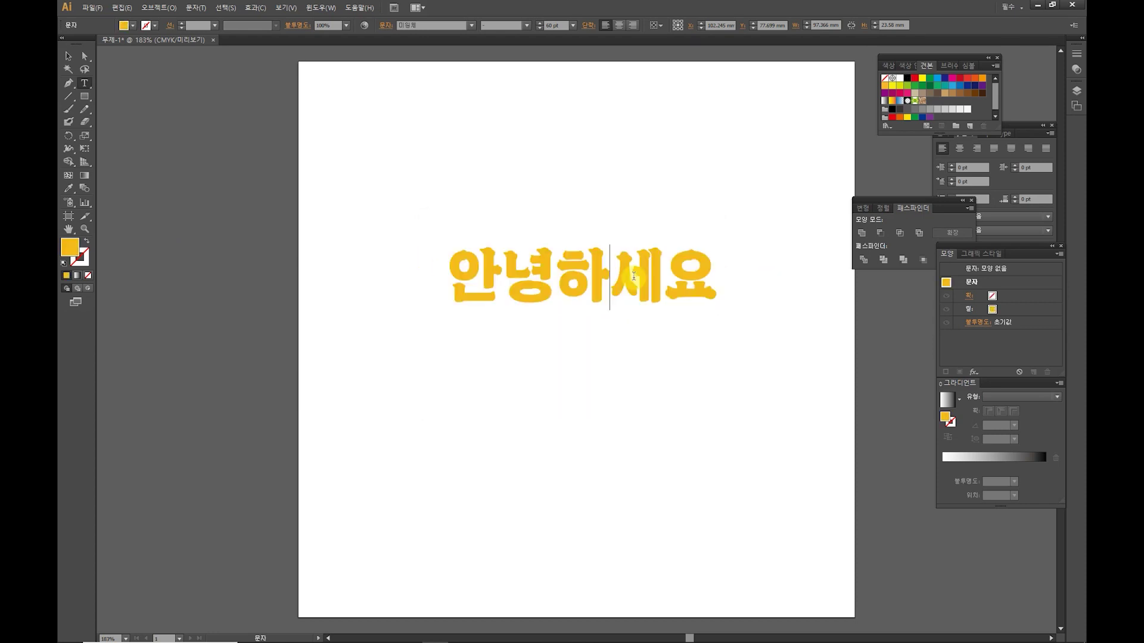
Add a black 3 pt stroke to the yellow 안녕하세요 text.
click(68, 56)
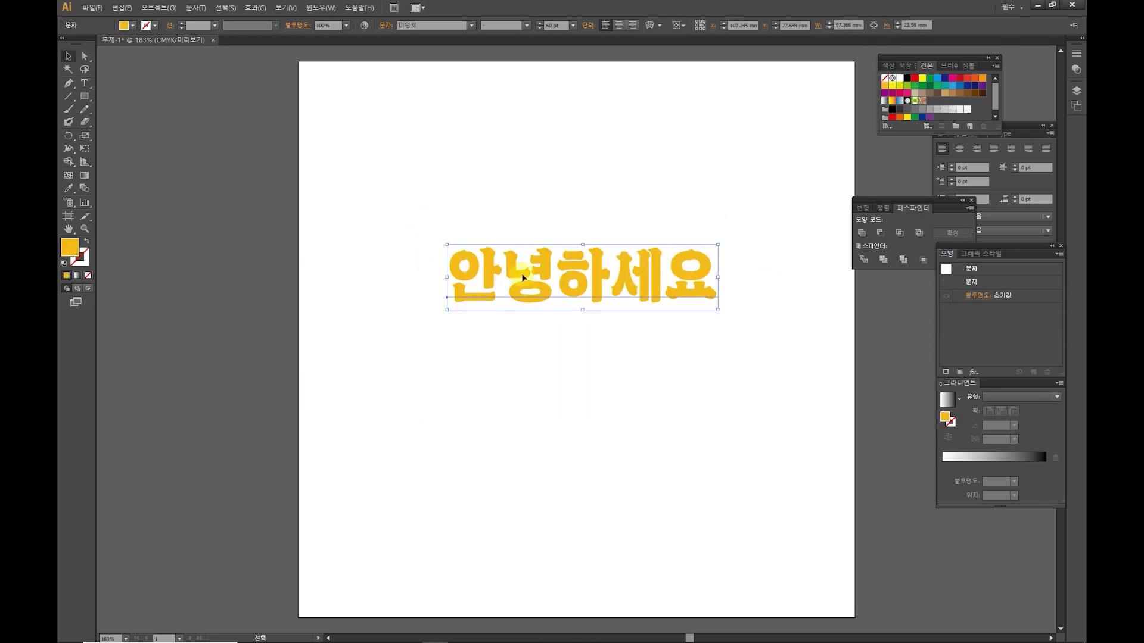
click(154, 25)
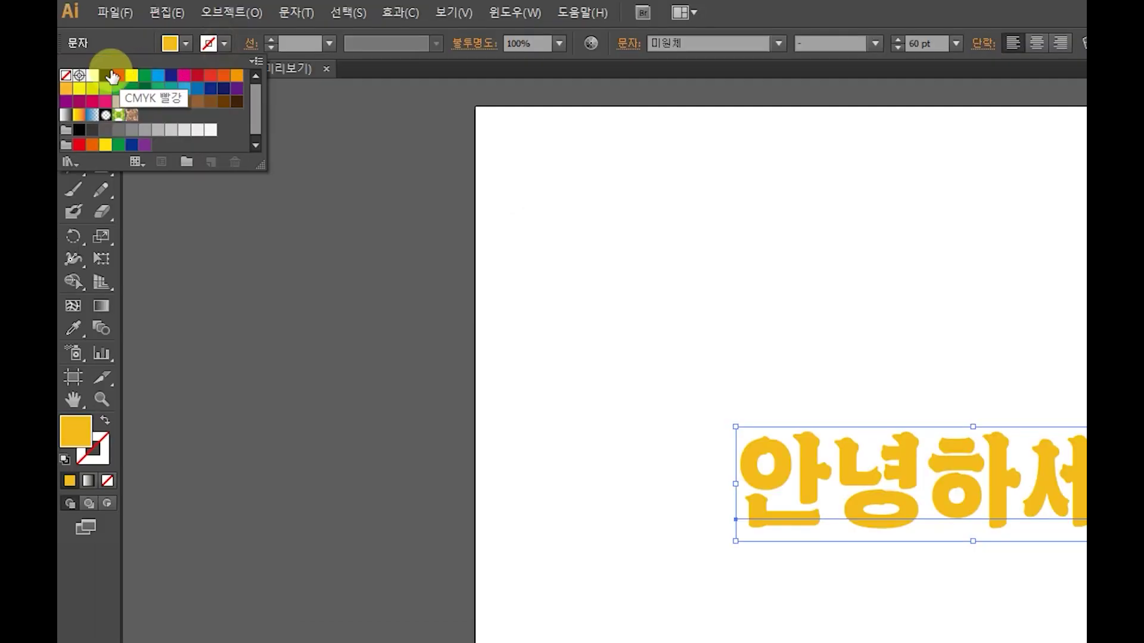
click(75, 44)
click(149, 26)
click(330, 43)
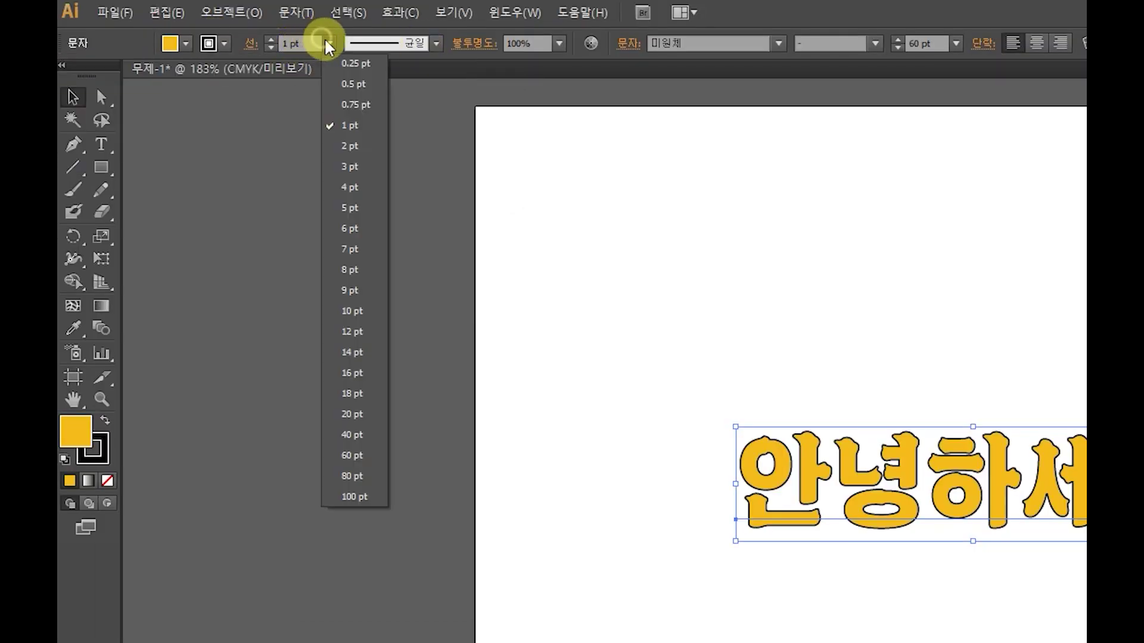
click(340, 163)
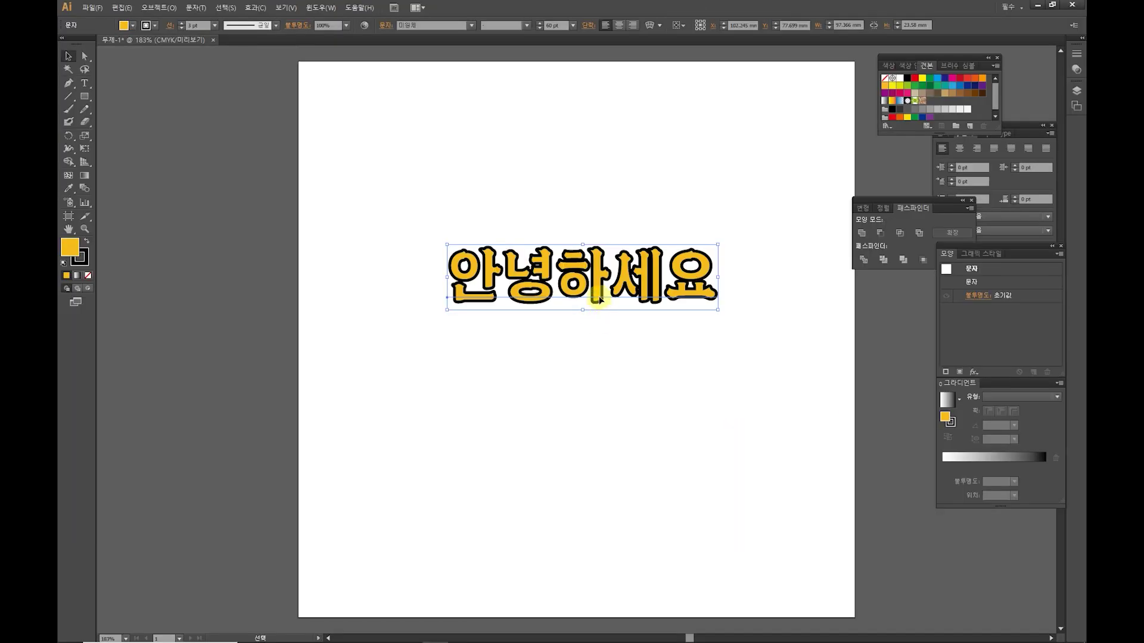
Try a 7 pt stroke on the text and thicken it further to 10 pt.
click(215, 26)
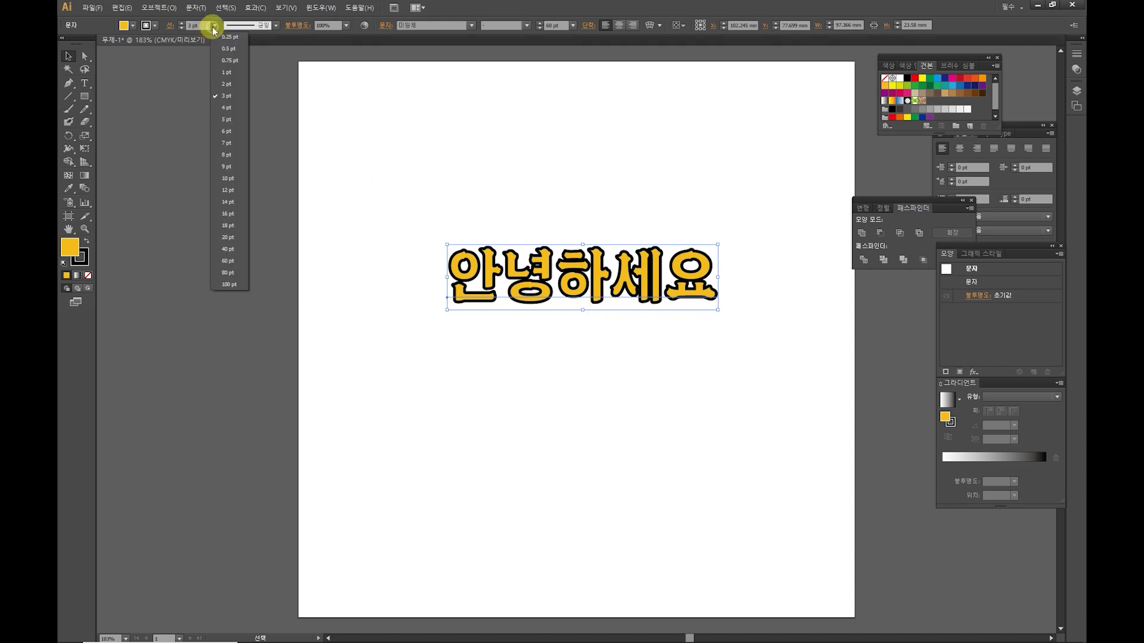
click(232, 147)
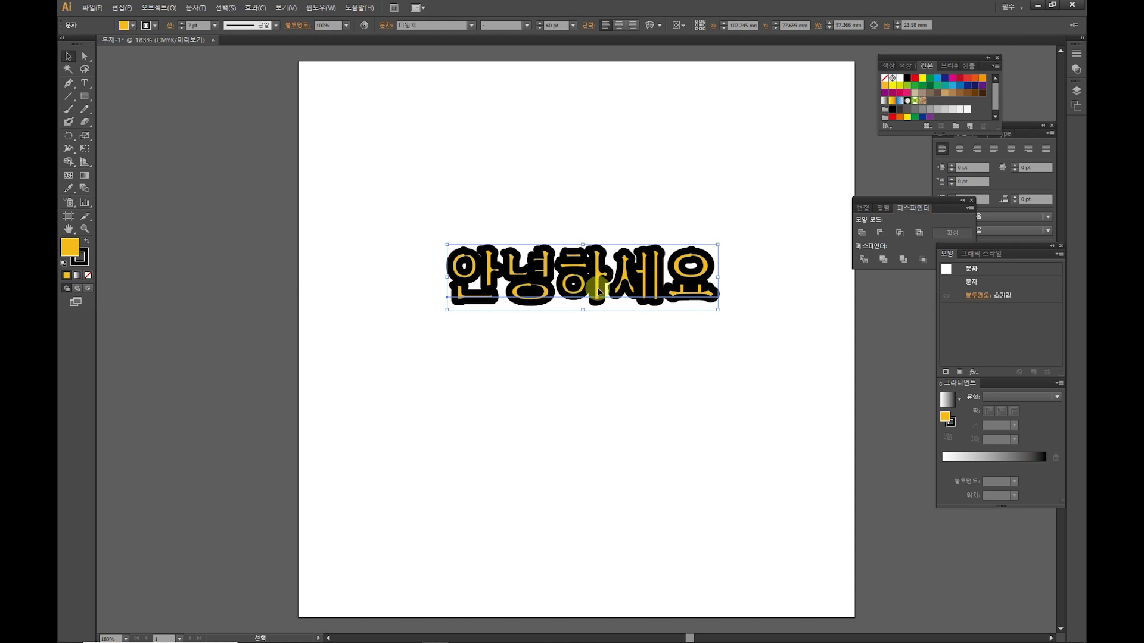
click(195, 25)
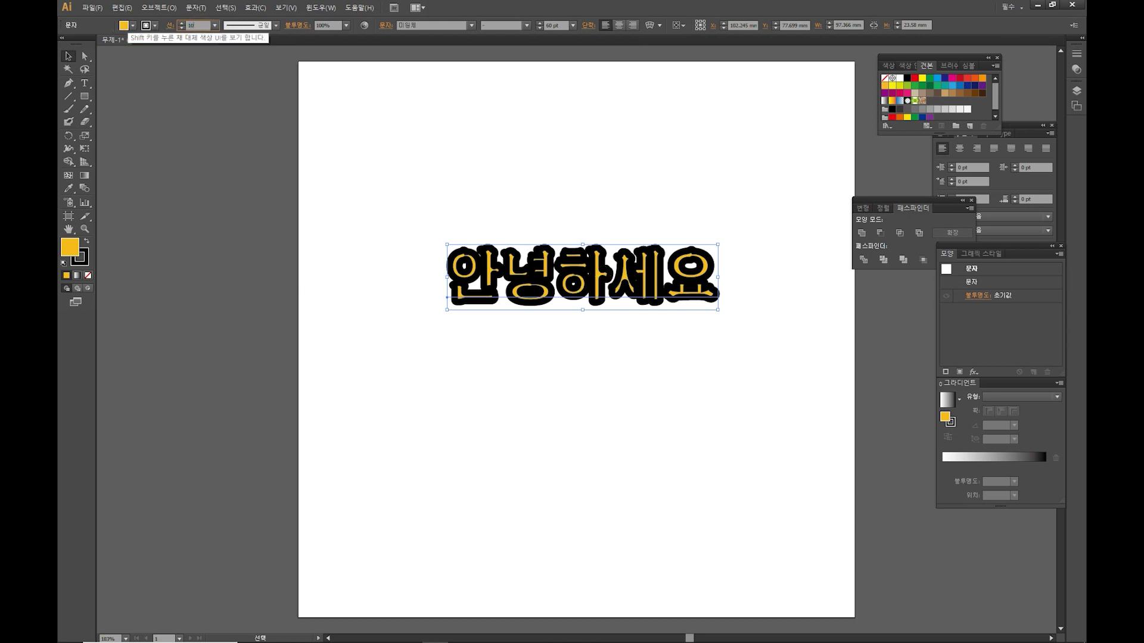
text(10)
key(Return)
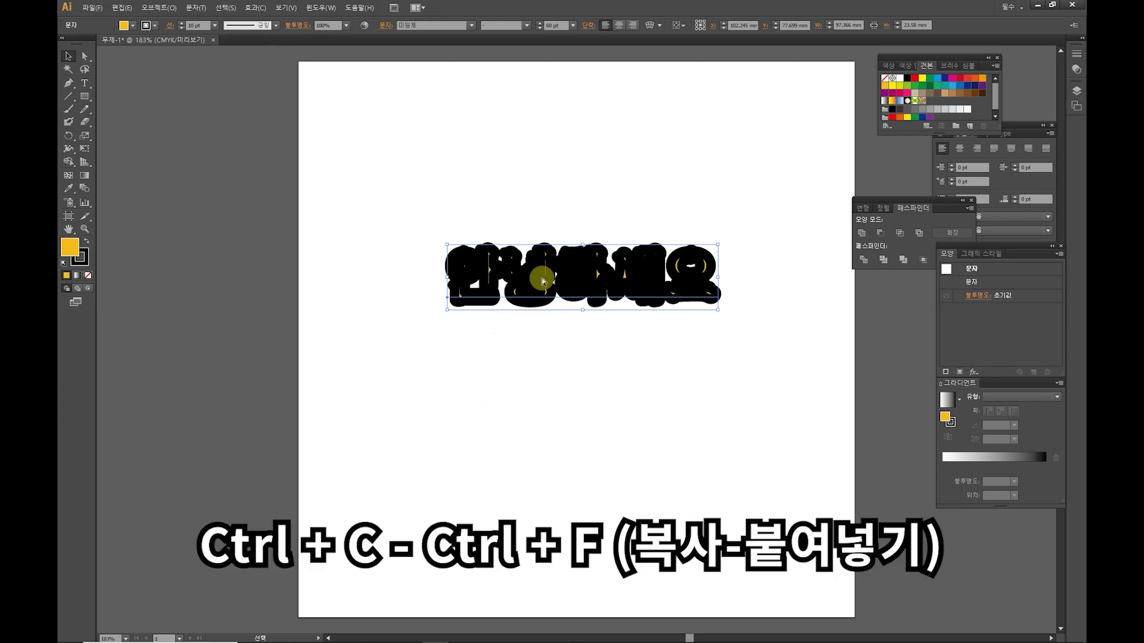
Paste a copy of the stroked text in front, remove the copy's stroke and place it exactly over the original.
key(ctrl+c)
key(ctrl+f)
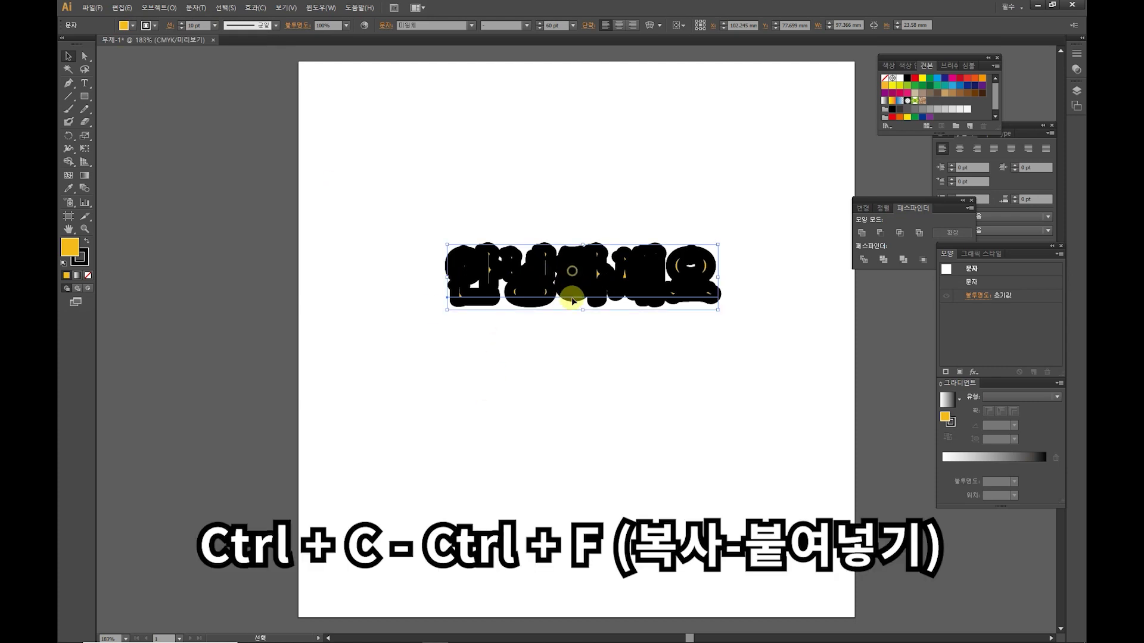
drag(545, 285, 546, 312)
click(154, 25)
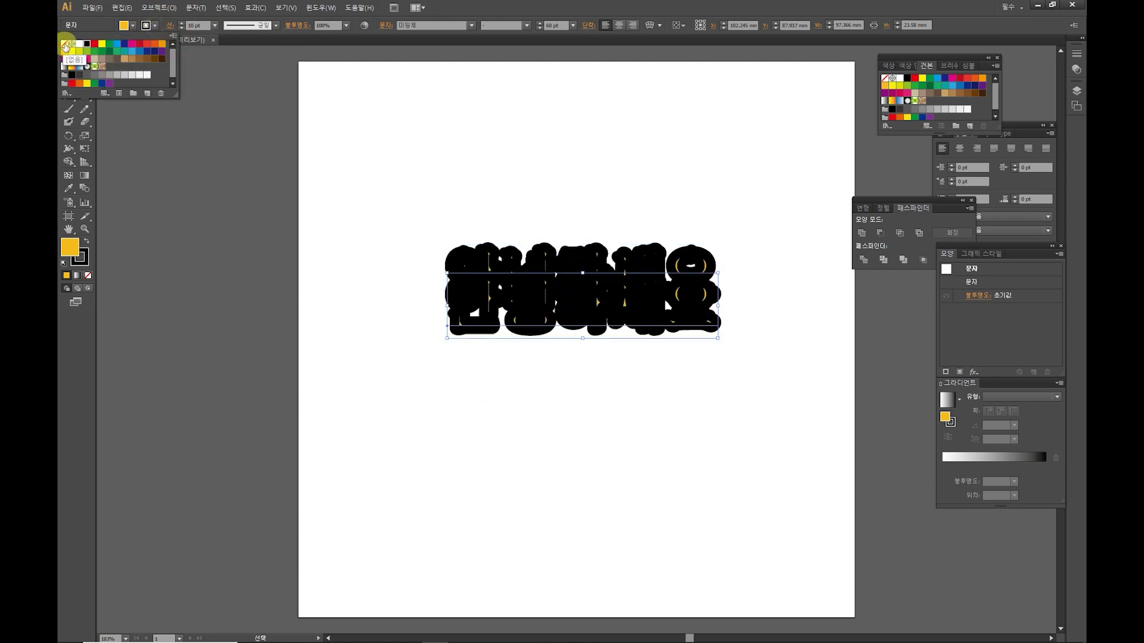
click(67, 46)
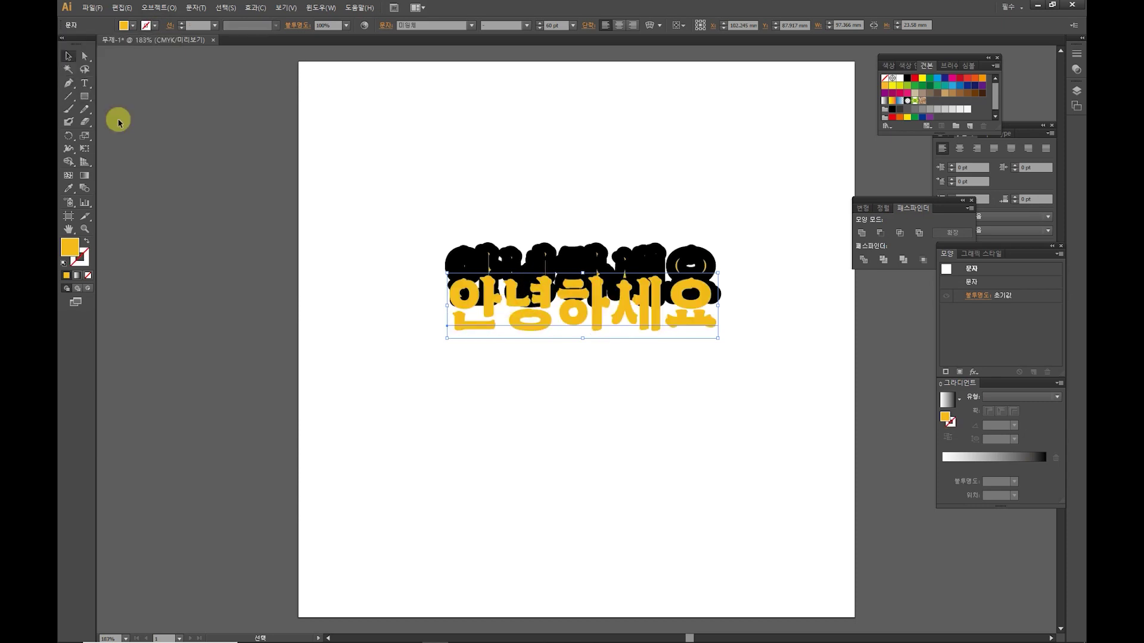
drag(524, 314, 524, 286)
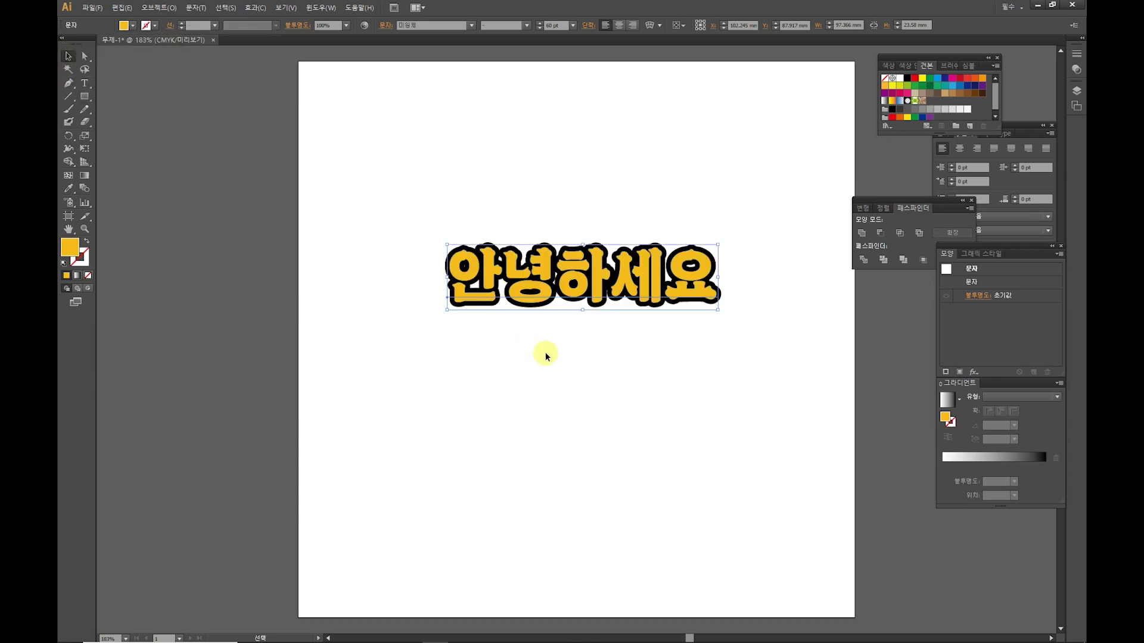
click(545, 353)
Convert the stroke-free yellow 안녕하세요 text to outlines.
click(619, 296)
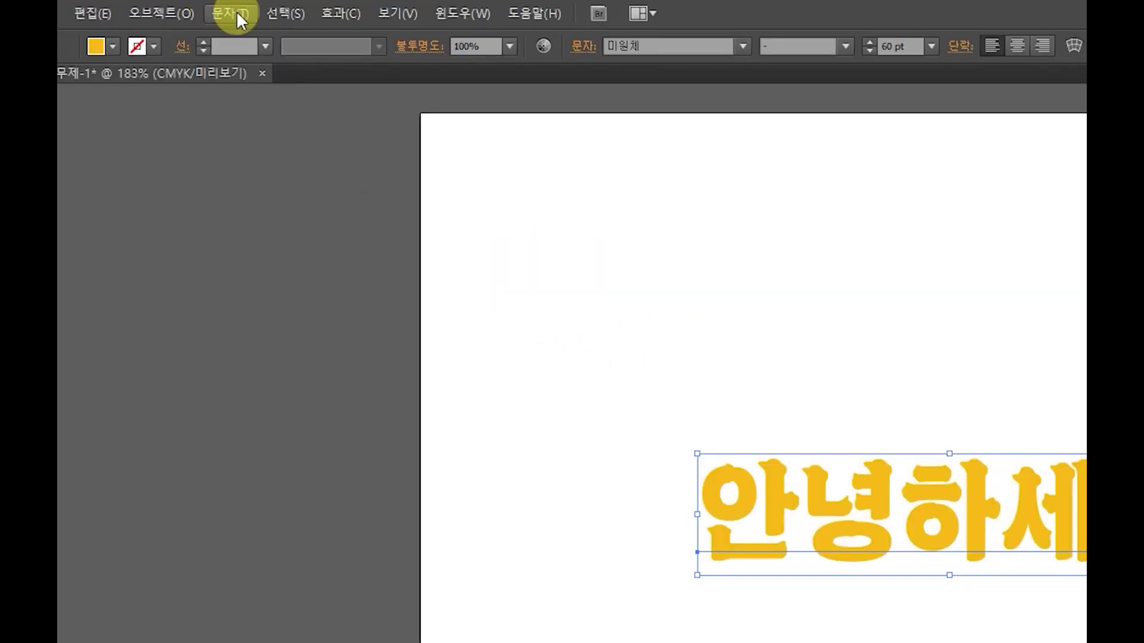
click(196, 8)
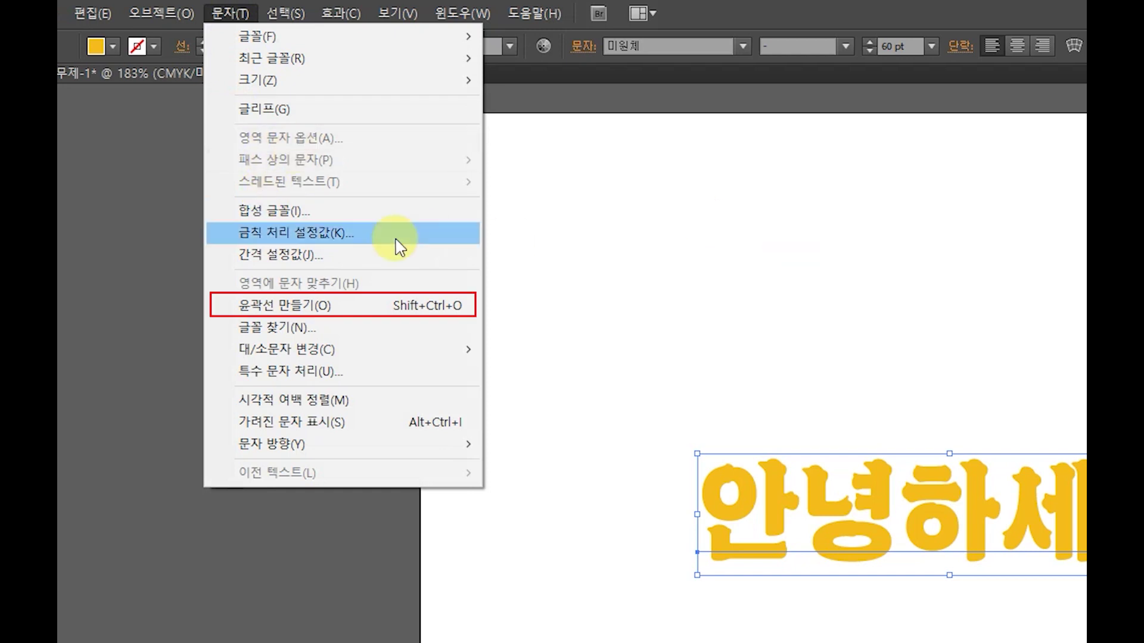
click(374, 307)
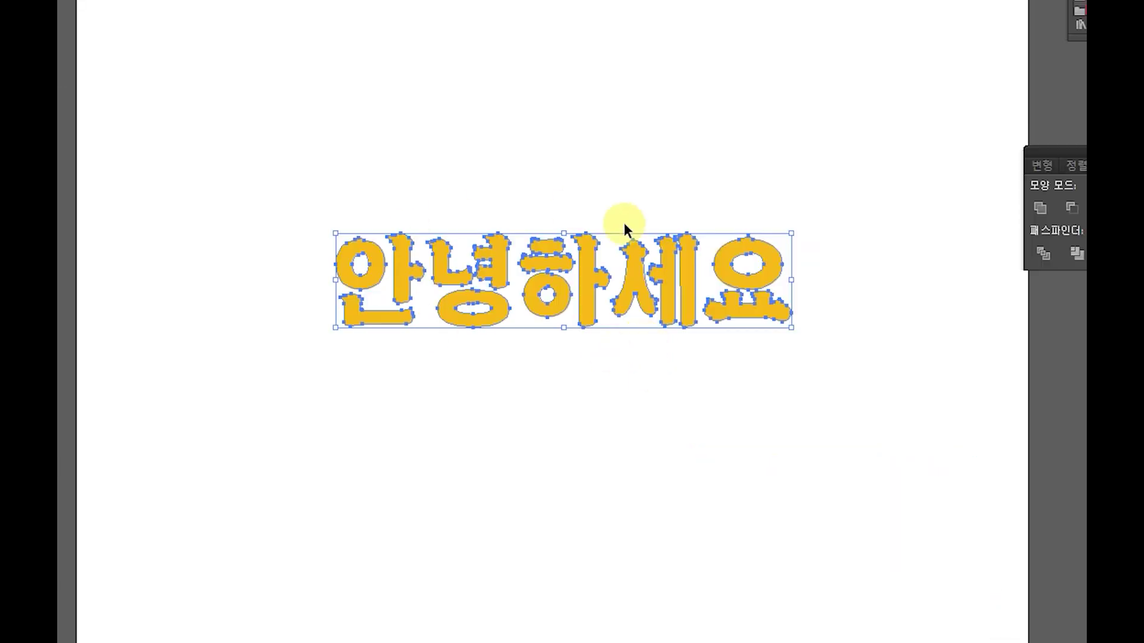
click(721, 374)
Open Offset Path for the outlined lettering, turn on the preview and set the offset to 2 mm.
click(598, 295)
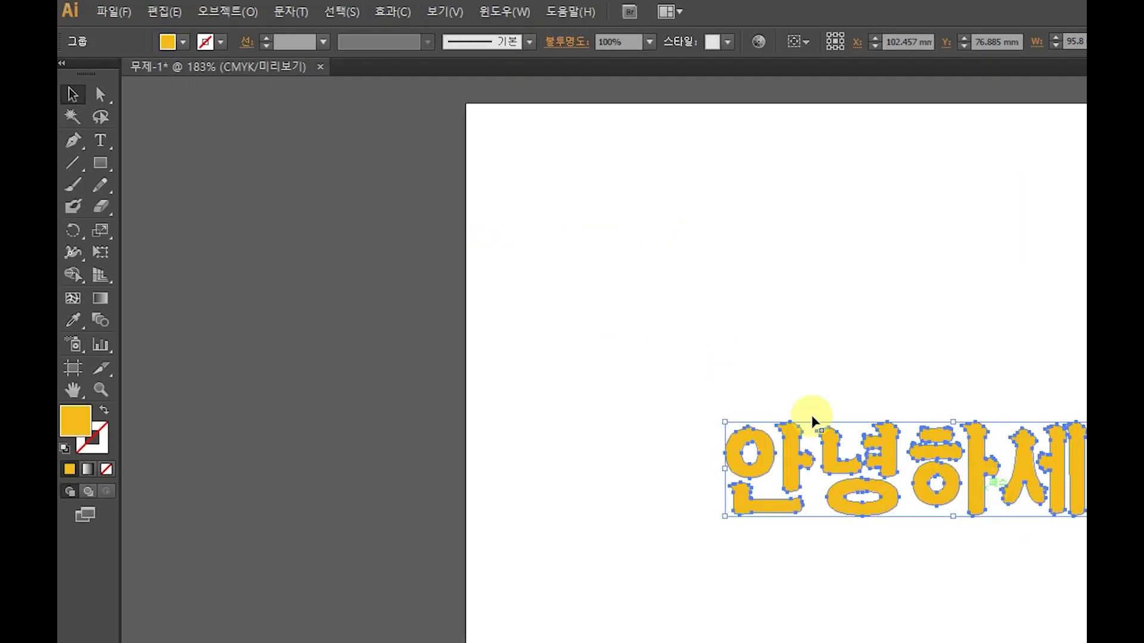
click(246, 13)
mouse_move(281, 380)
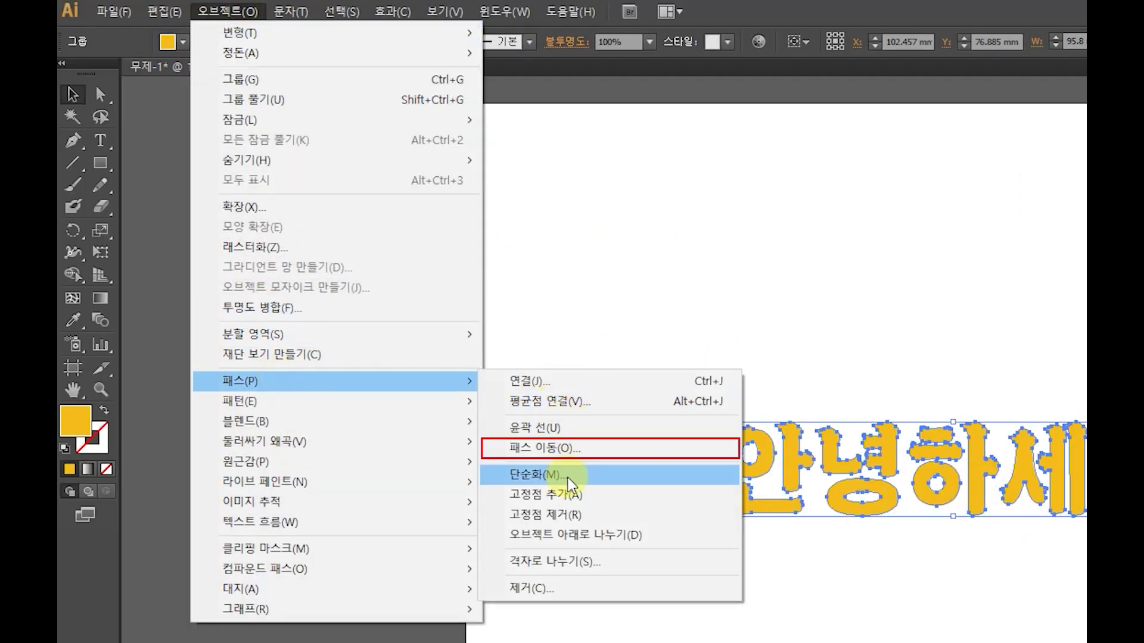
click(560, 448)
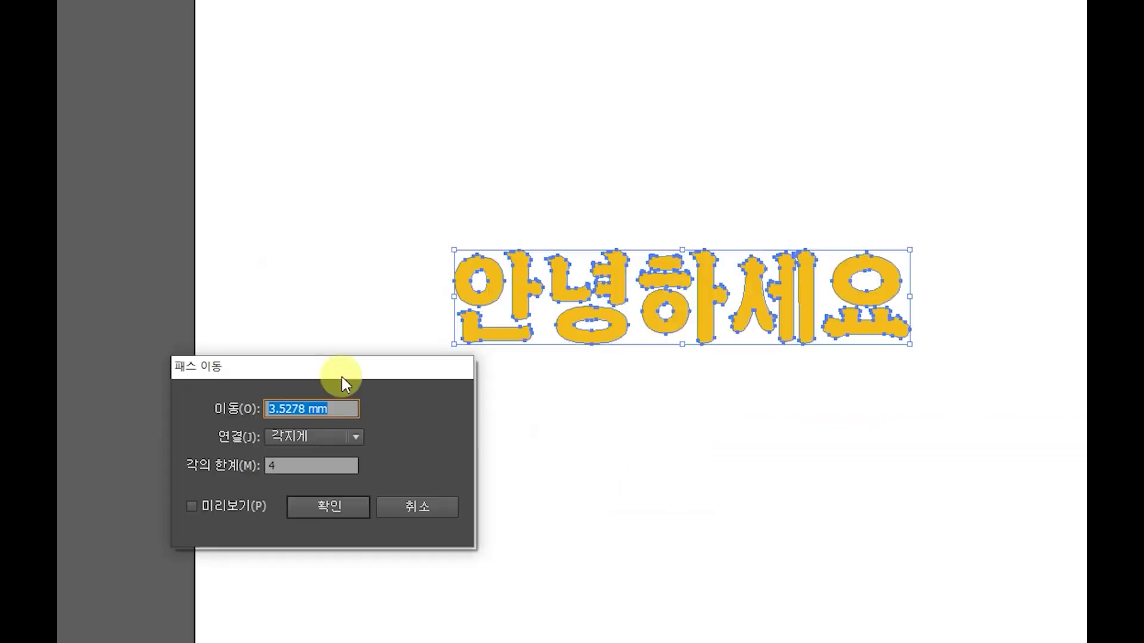
click(192, 507)
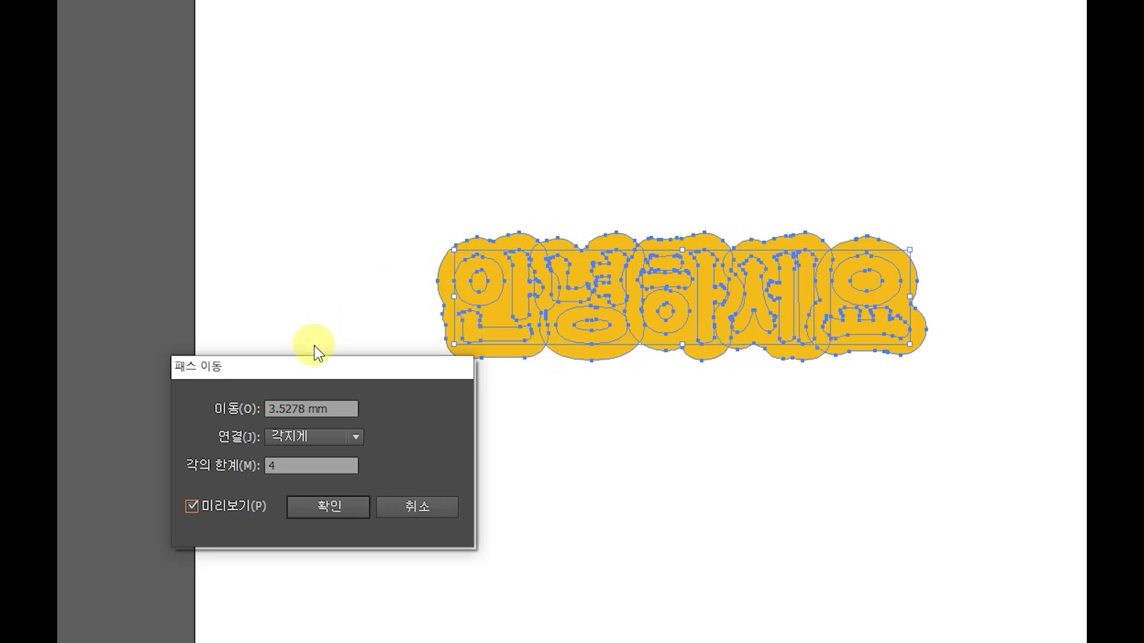
drag(332, 407, 177, 407)
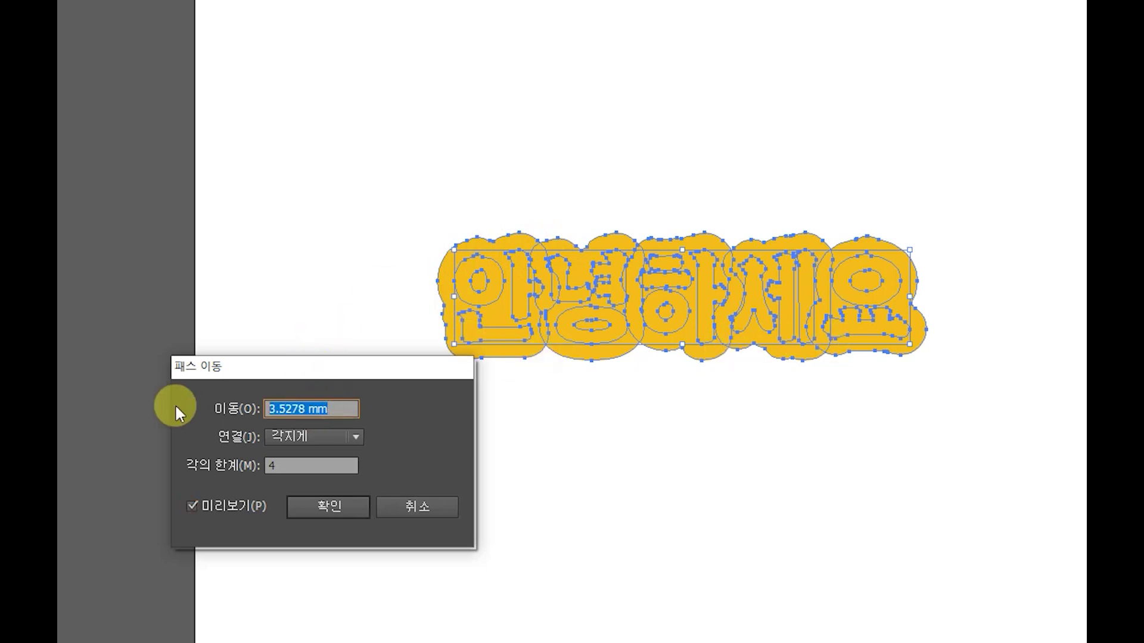
text(2)
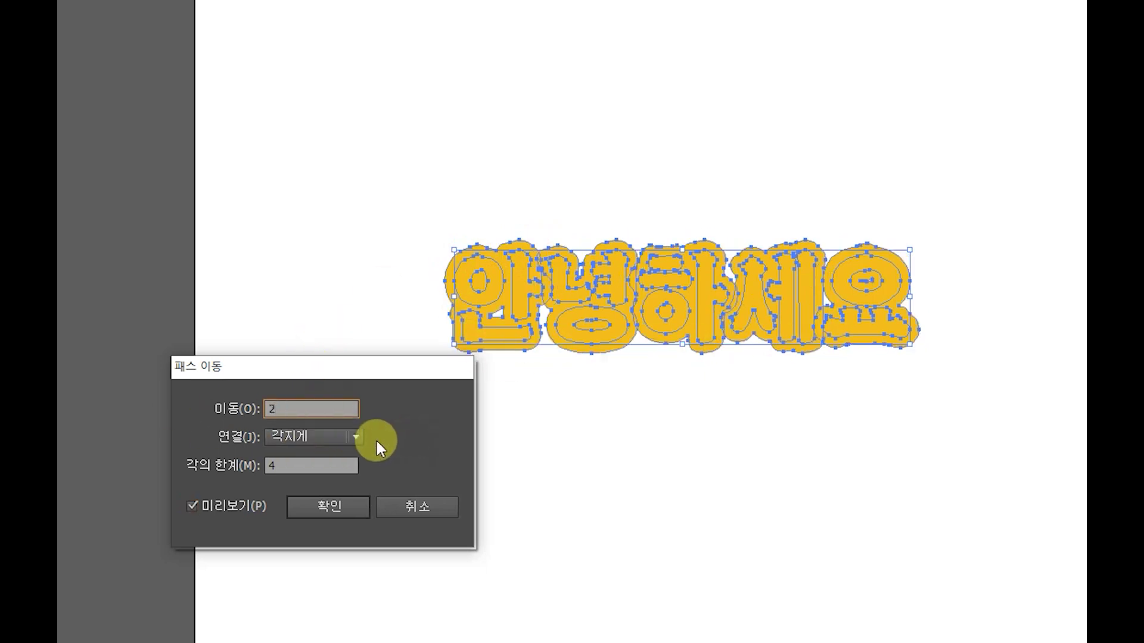
Compare the offset's join types 경사 (bevel) and 각지게 (miter) in the preview and choose 둥글게 (round).
click(356, 437)
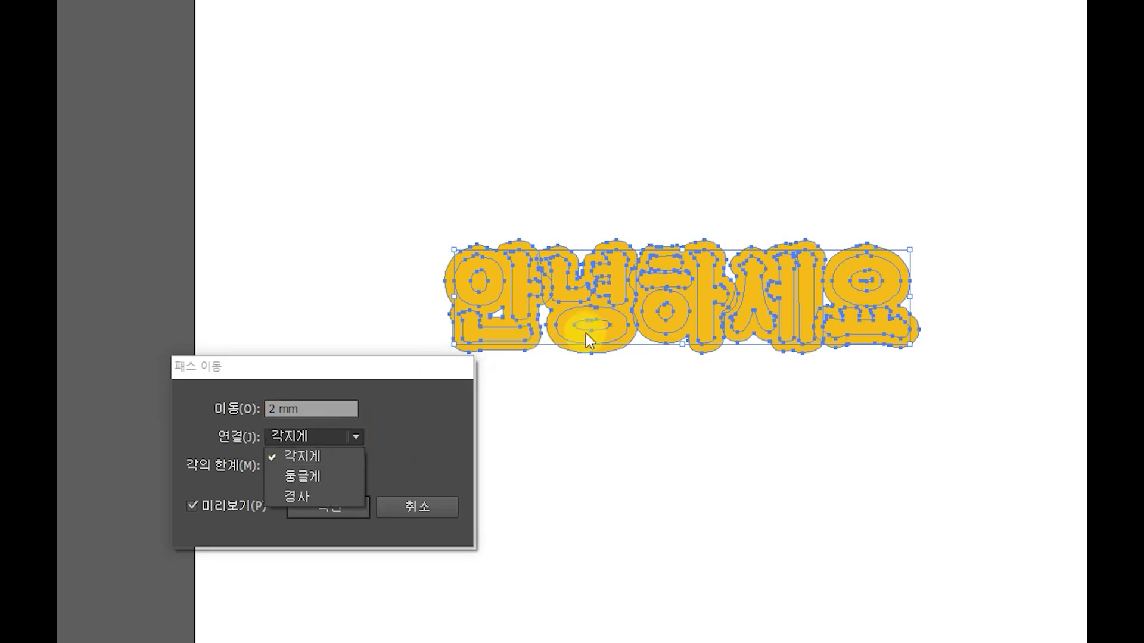
click(310, 474)
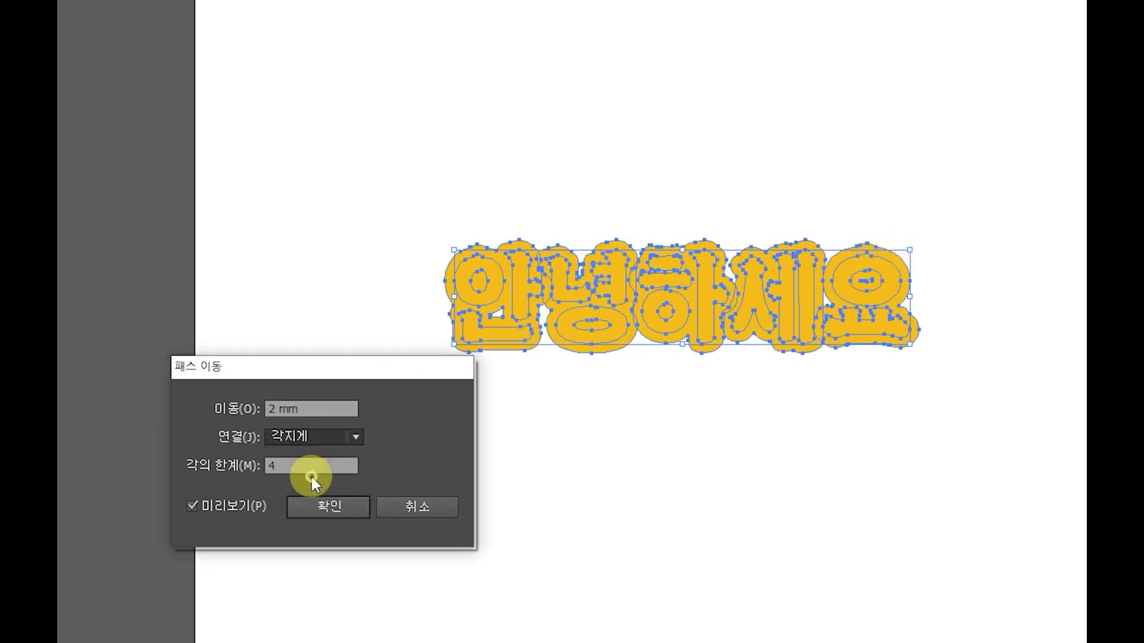
click(355, 438)
click(331, 492)
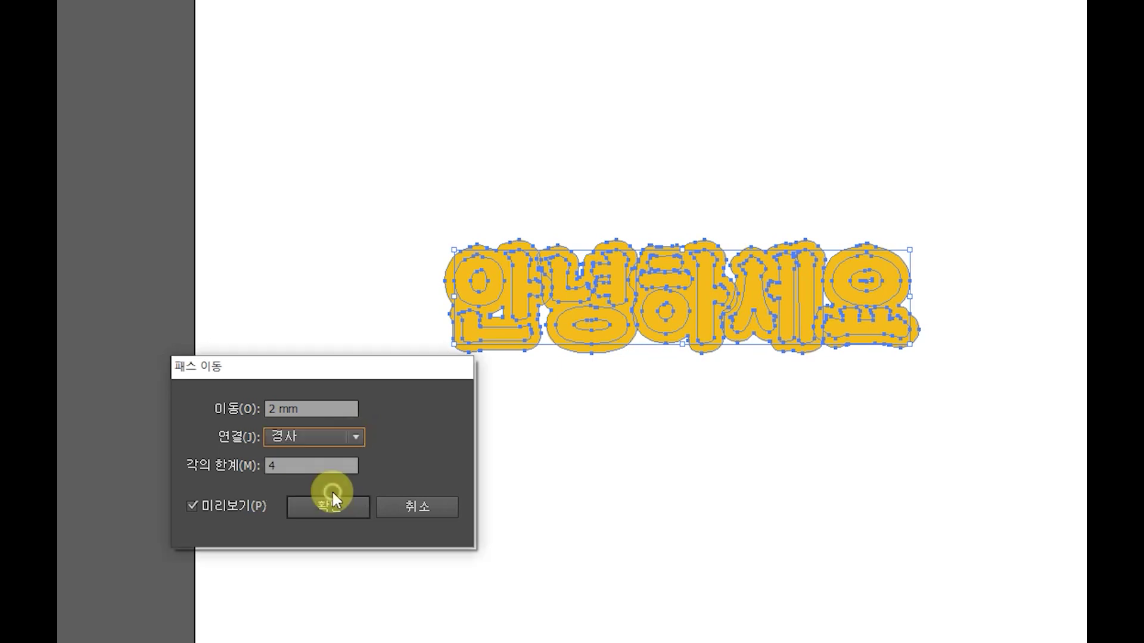
click(336, 441)
click(338, 456)
click(340, 441)
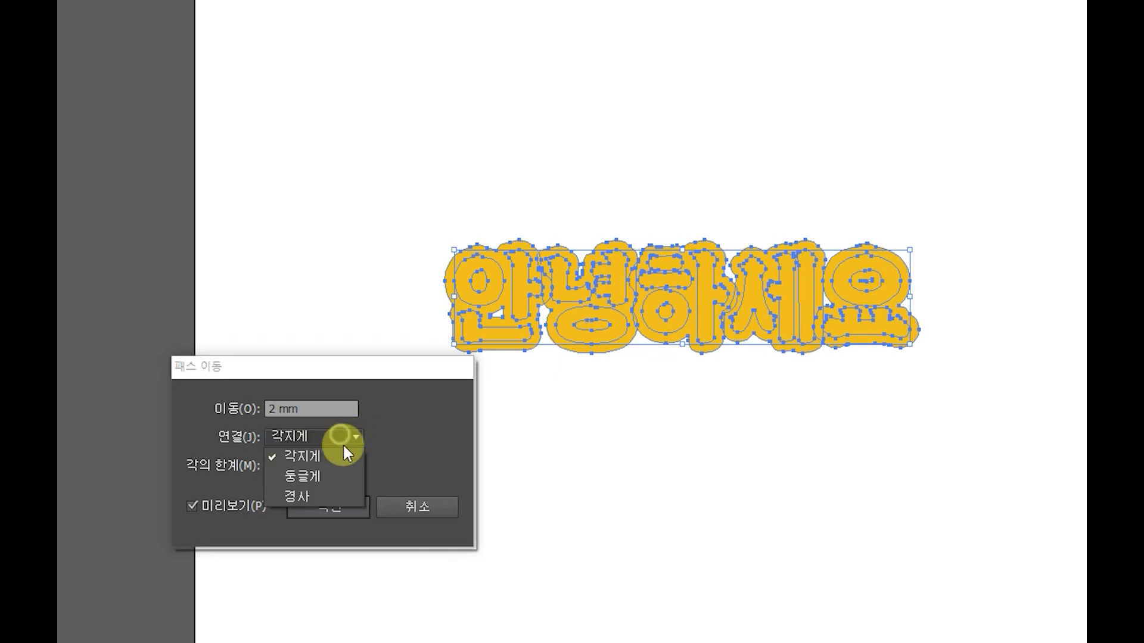
click(340, 473)
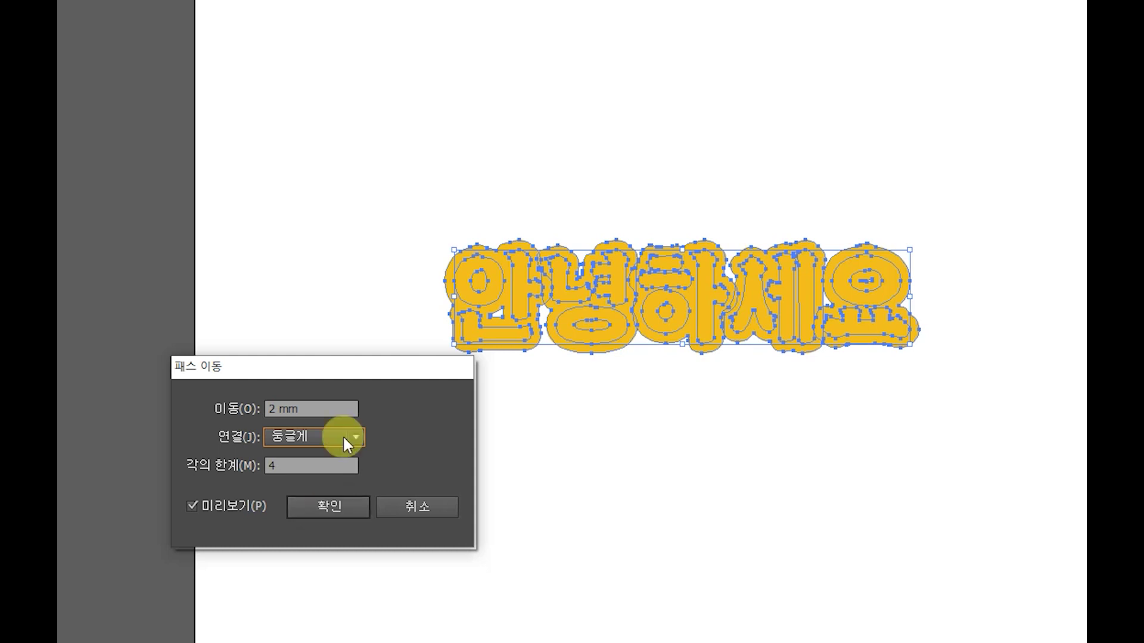
Apply the path offset to the lettering at 3 mm and fill the resulting offset shapes with black.
click(235, 406)
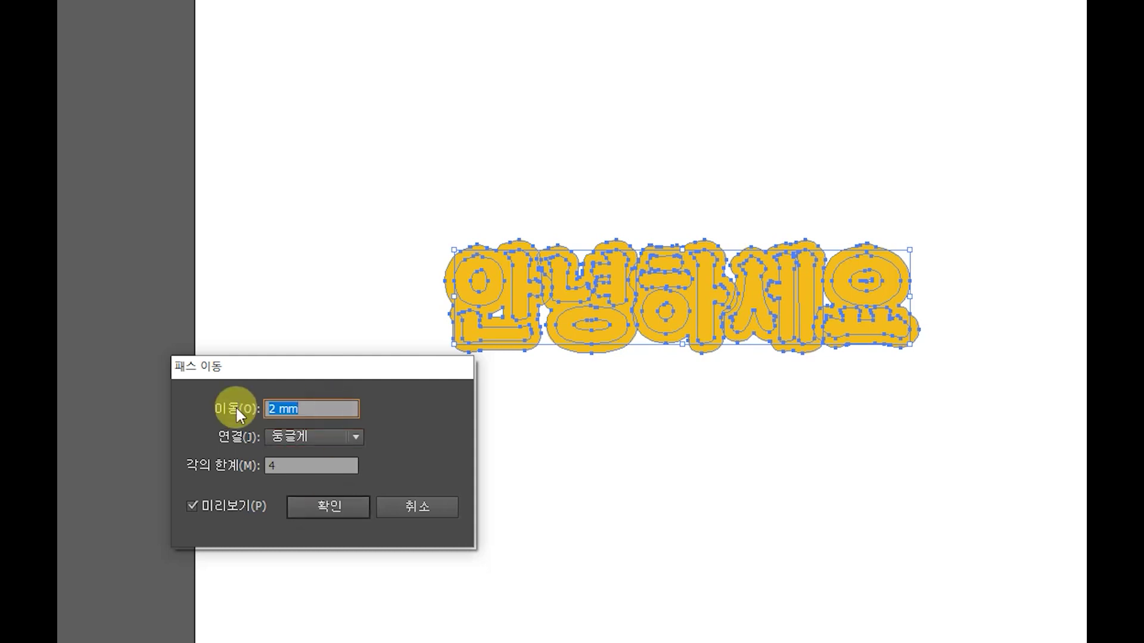
text(3)
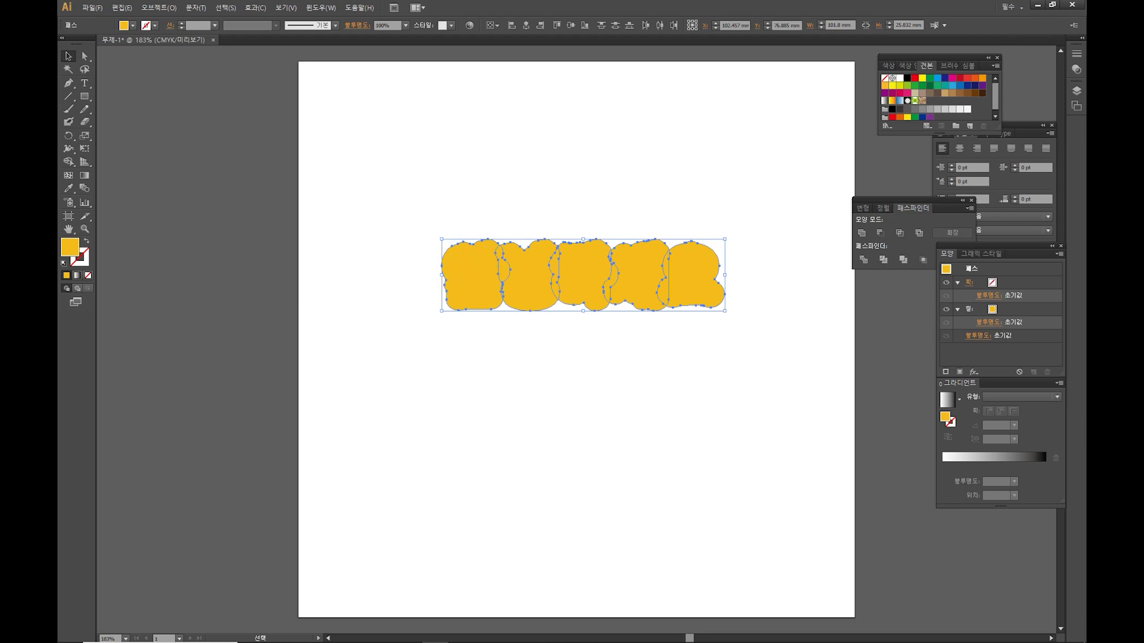
double_click(67, 247)
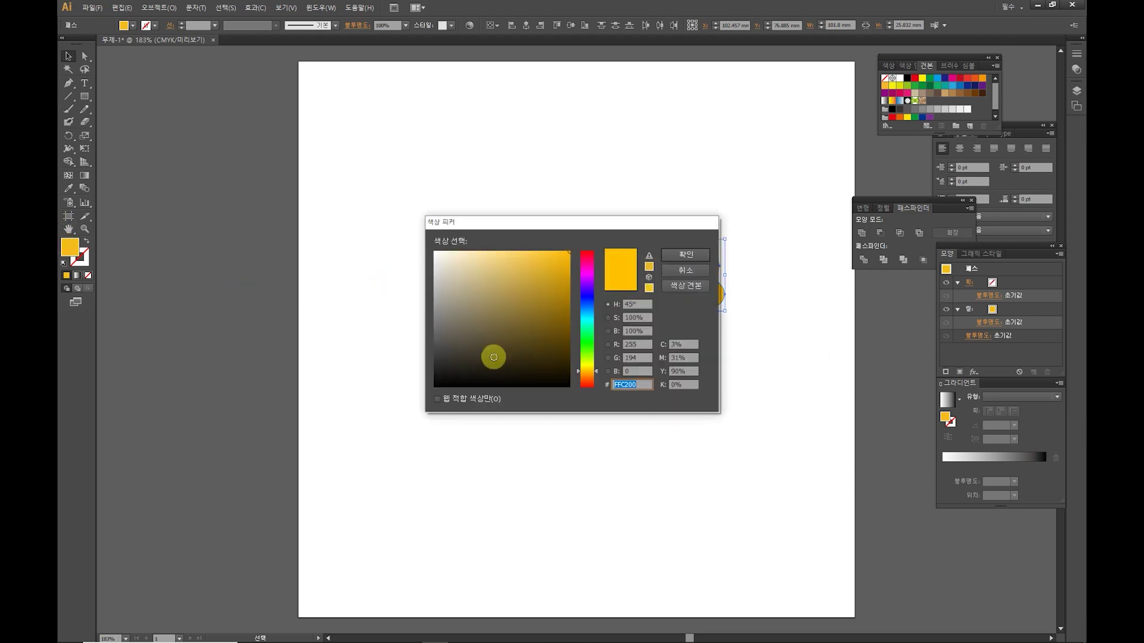
drag(462, 365, 435, 386)
click(670, 255)
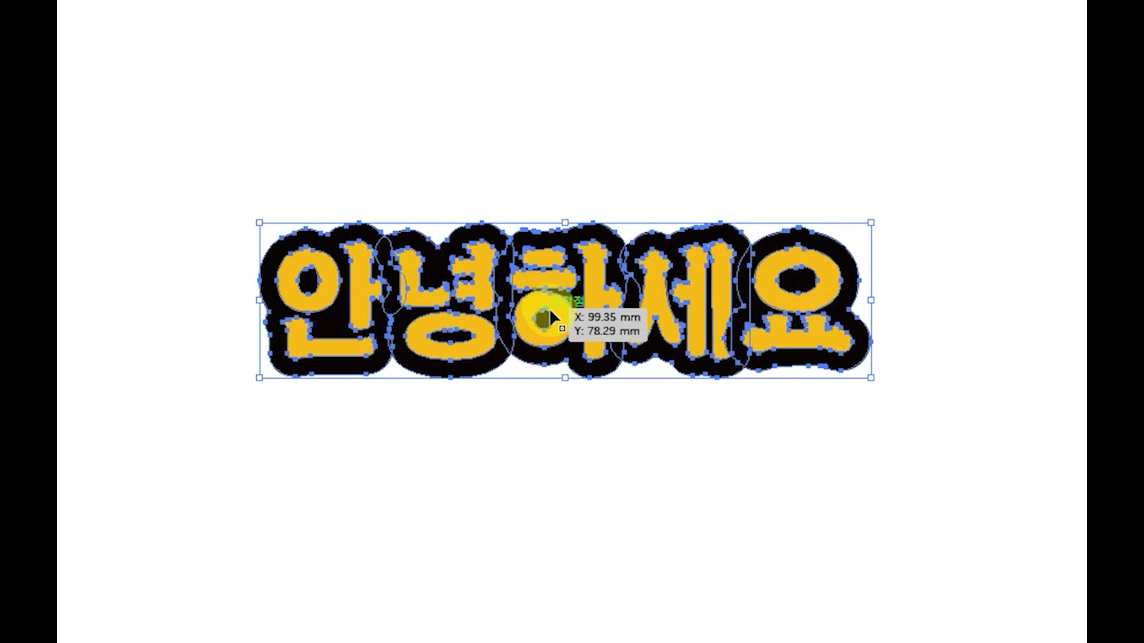
Ungroup the yellow lettering and its black offset shapes, and clear the selection.
right_click(549, 308)
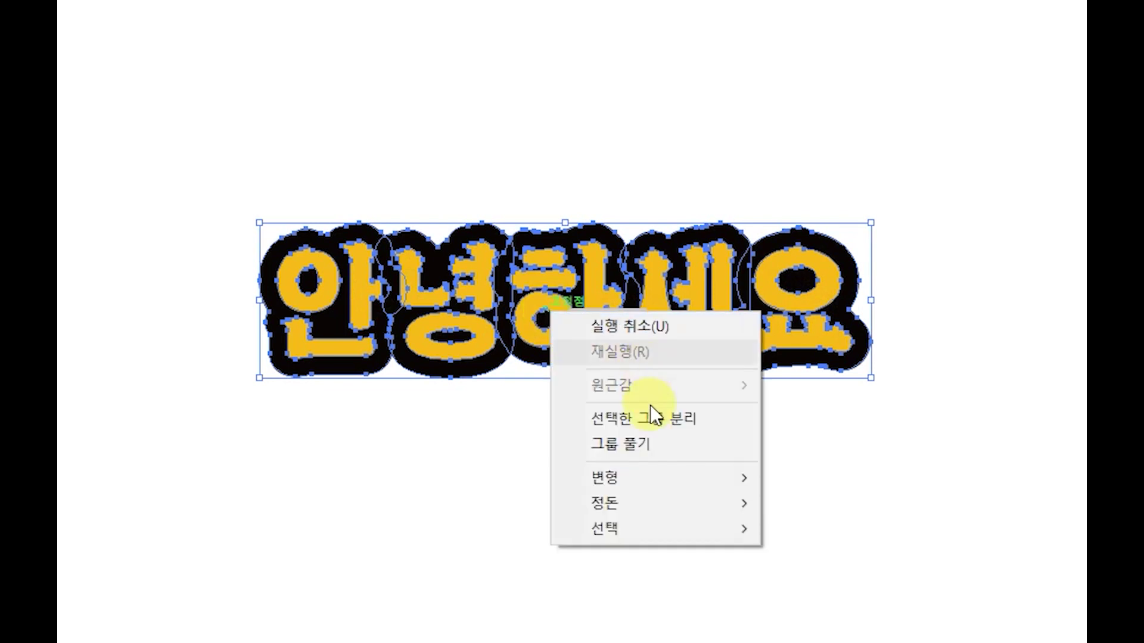
click(649, 444)
key(ctrl+shift+a)
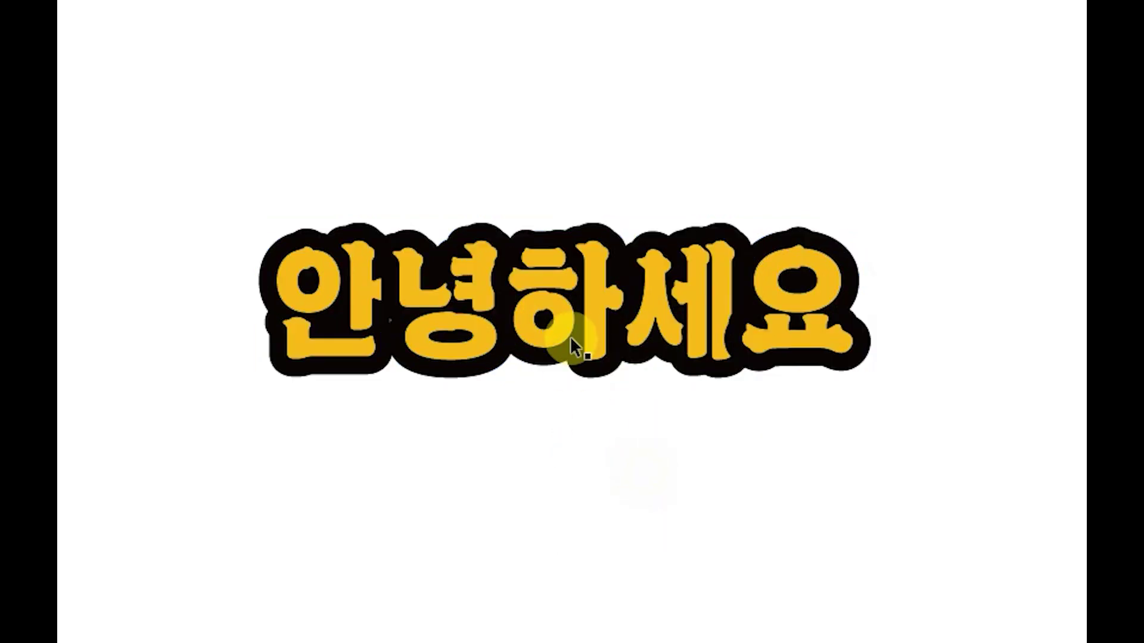
Try to bring only the yellow letter 안 in front of the black offset shapes.
click(584, 304)
scroll(392, 273, up, 2)
scroll(391, 273, up, 1)
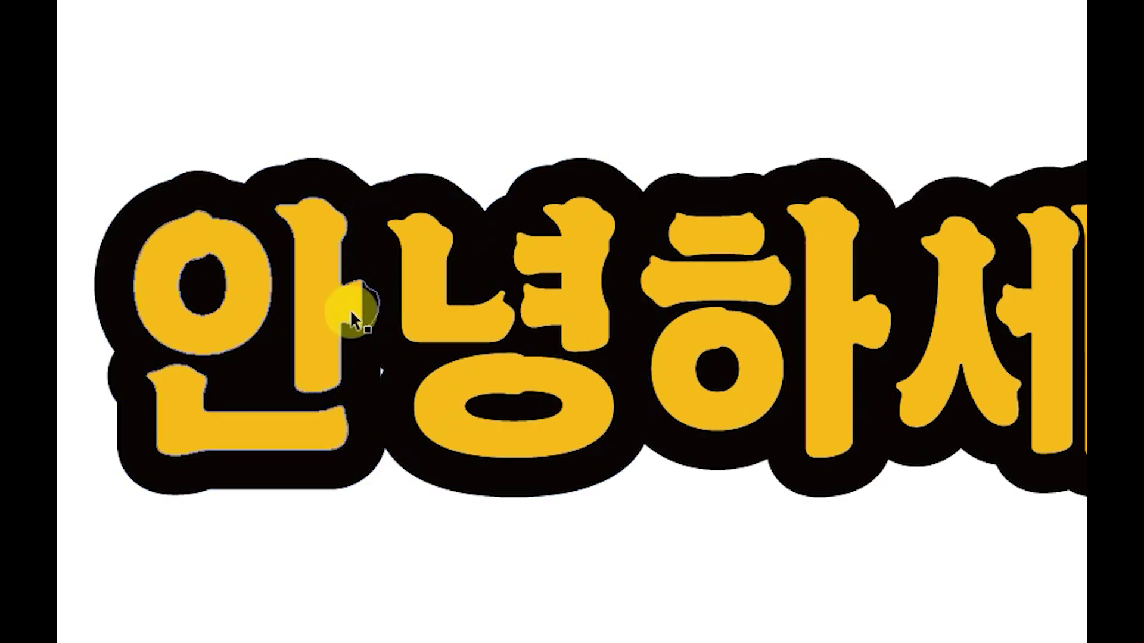
click(350, 309)
right_click(351, 312)
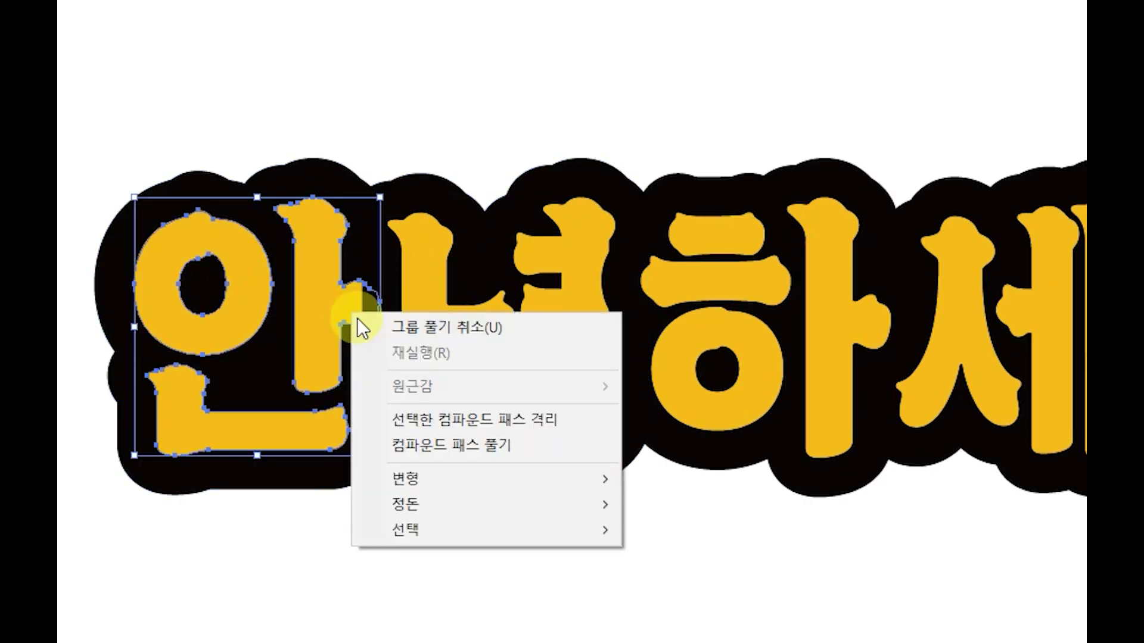
mouse_move(429, 506)
click(651, 503)
key(ctrl+shift+a)
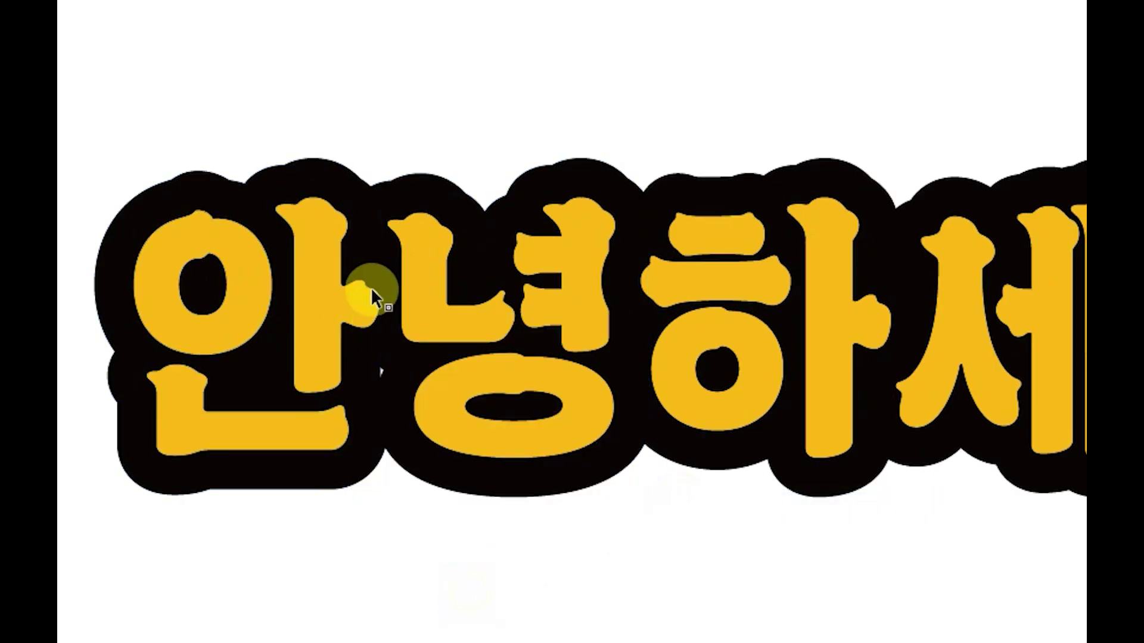
Select all the yellow letters at once with the Magic Wand and bring them to the front of the black shapes.
scroll(473, 401, down, 1)
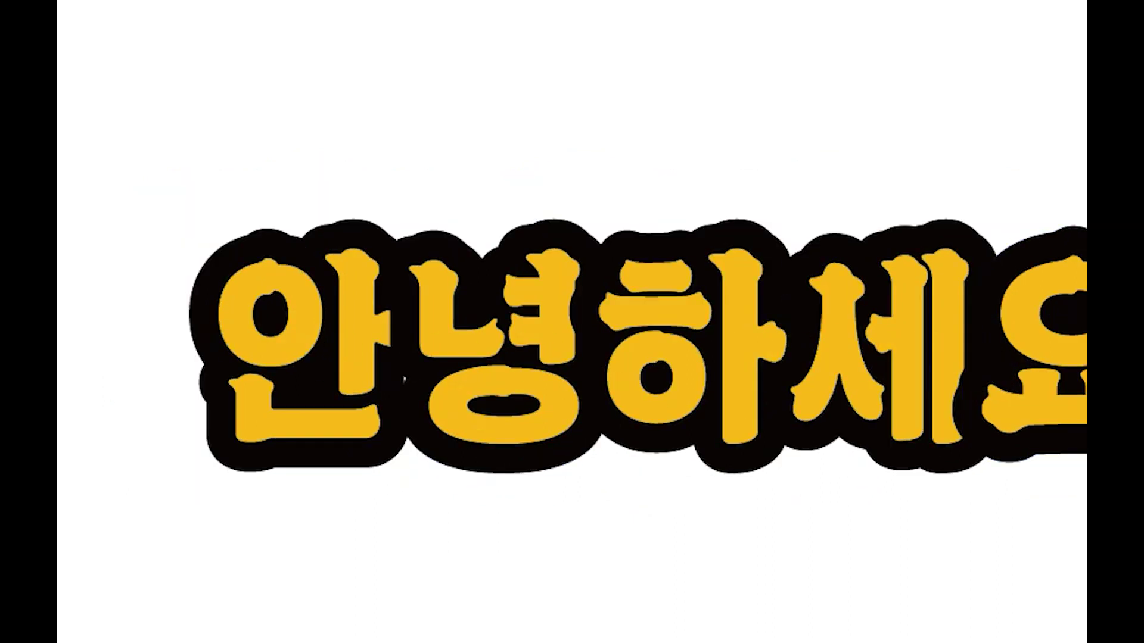
click(72, 82)
click(523, 313)
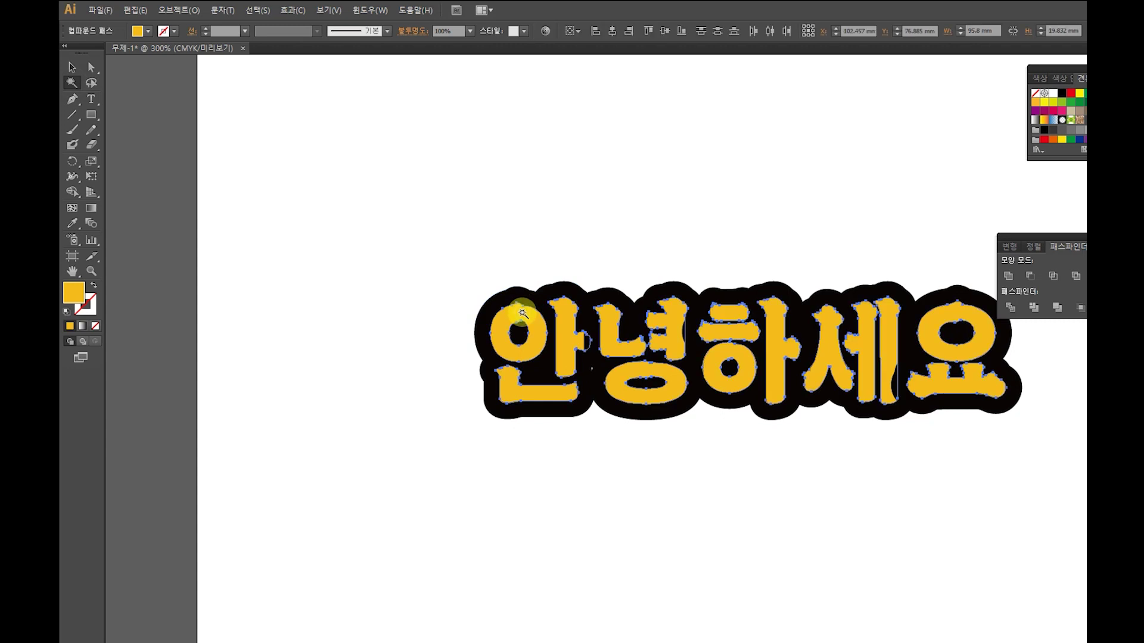
right_click(522, 312)
mouse_move(617, 397)
click(700, 404)
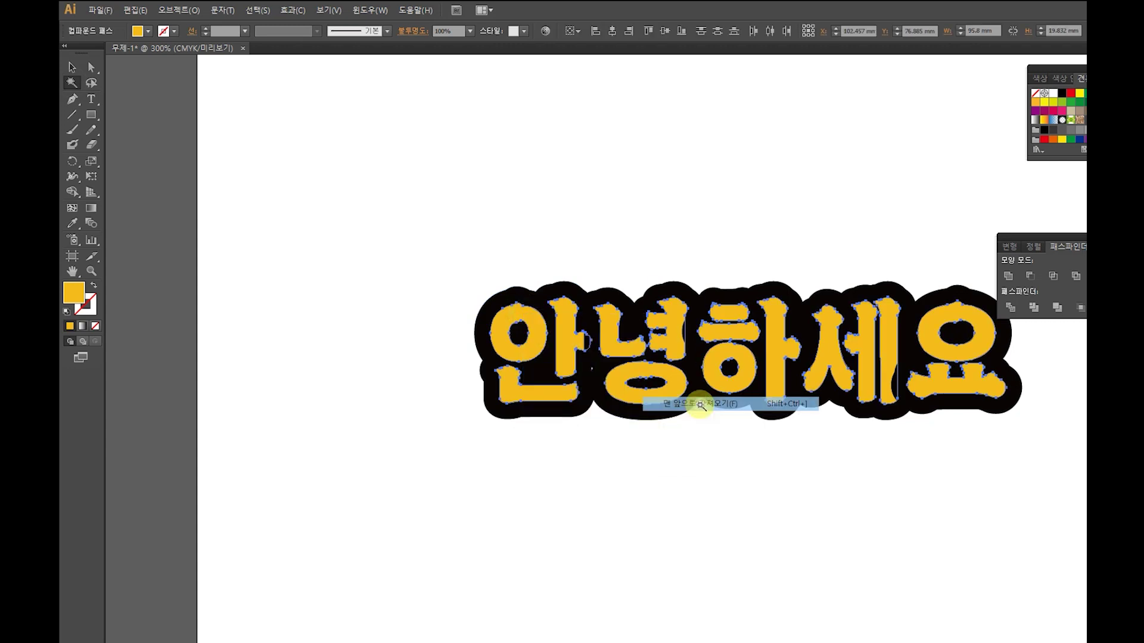
key(v)
click(478, 120)
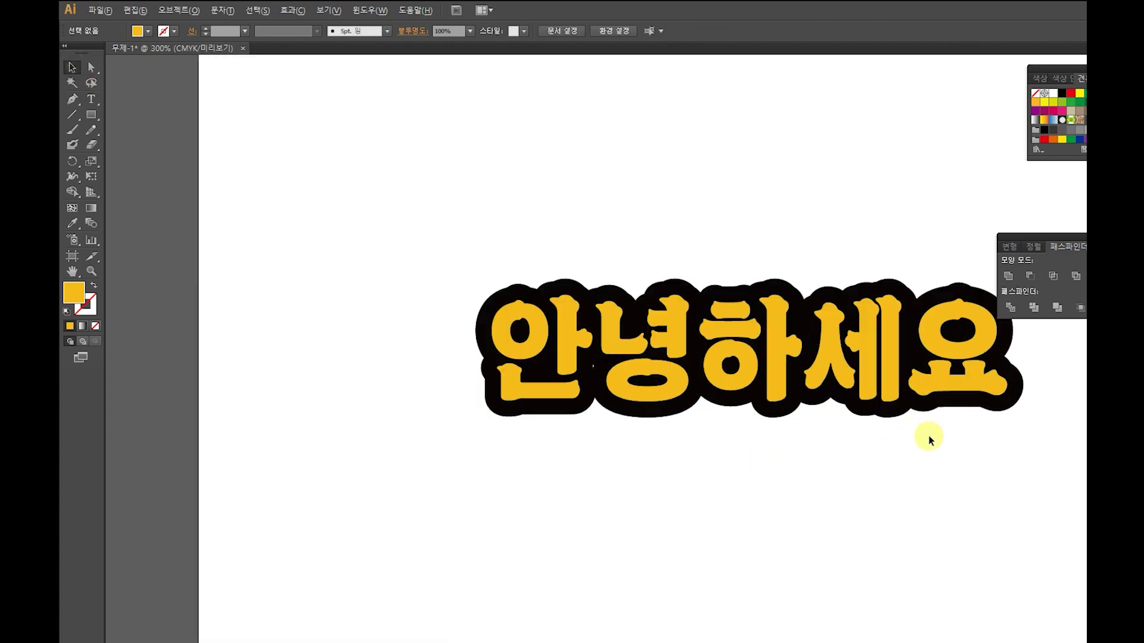
Select the yellow letters together with their black outline shapes and group them.
key(alt)
drag(952, 448, 520, 234)
key(ctrl+g)
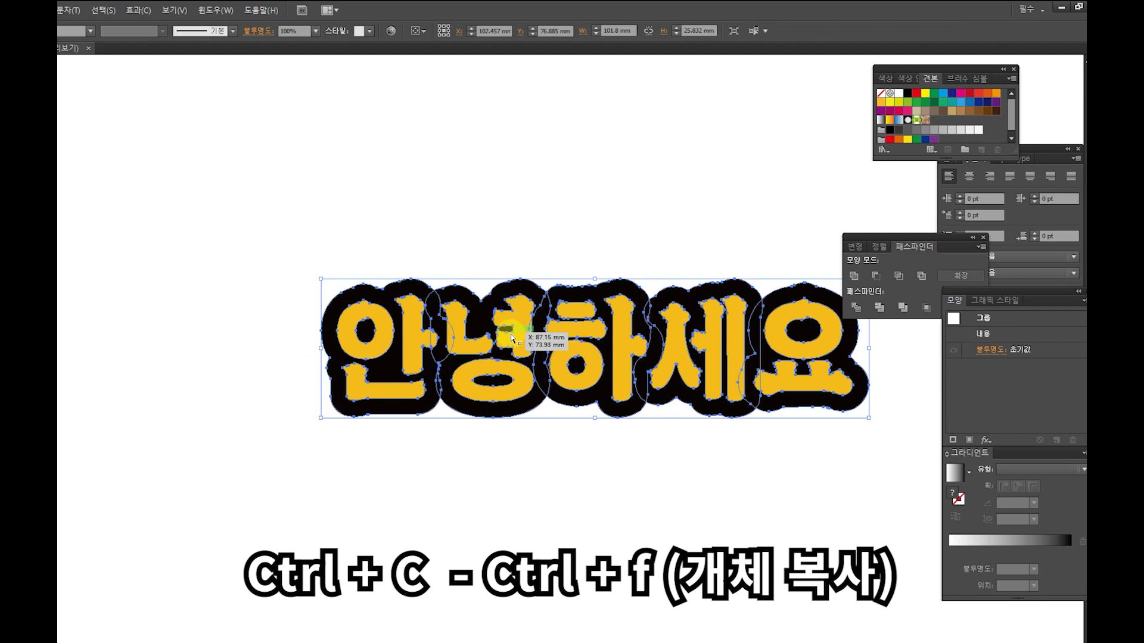
Copy the grouped lettering, paste it in front, and move the two groups apart, one above the other.
key(ctrl+c)
key(ctrl+f)
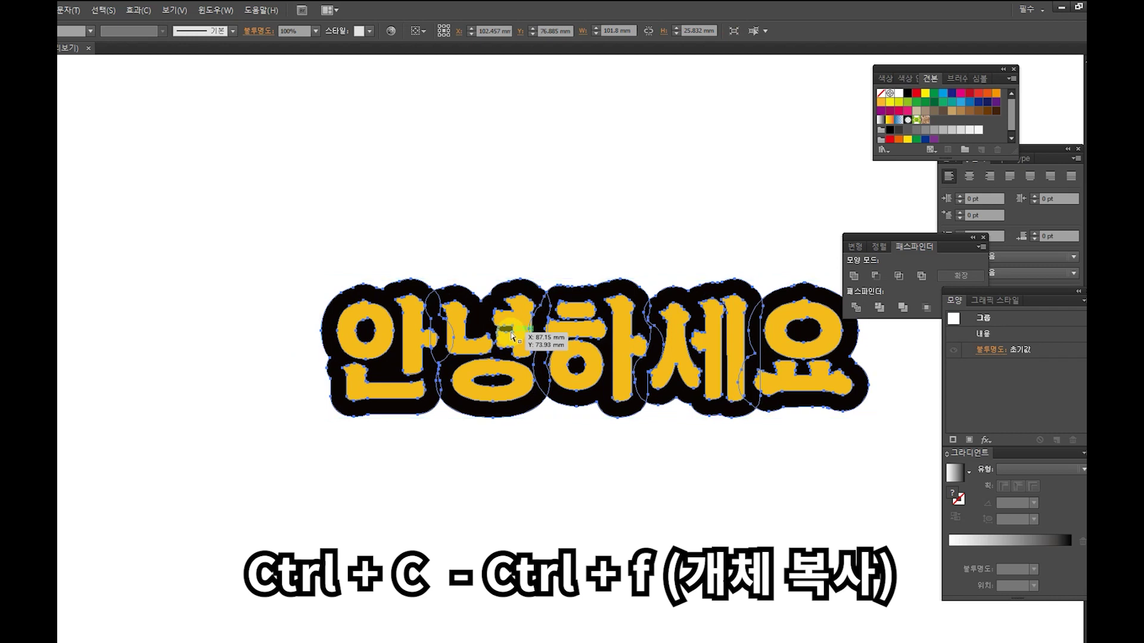
drag(511, 327, 373, 247)
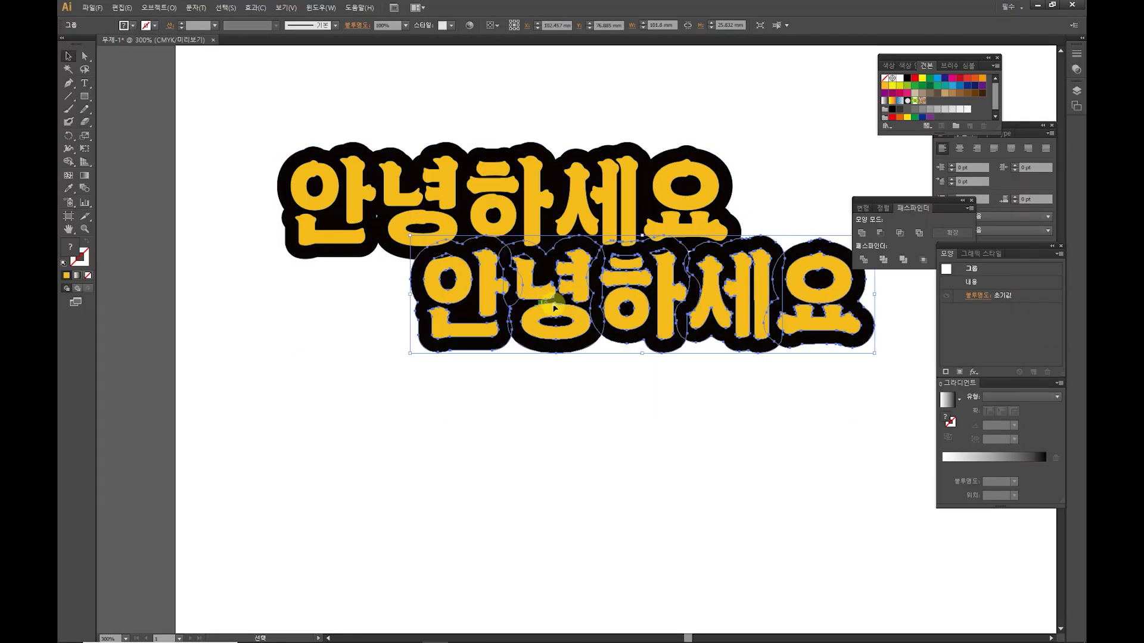
drag(531, 369, 504, 453)
Fill the whole lower copy of the lettering with black (000000).
double_click(70, 247)
drag(506, 349, 441, 391)
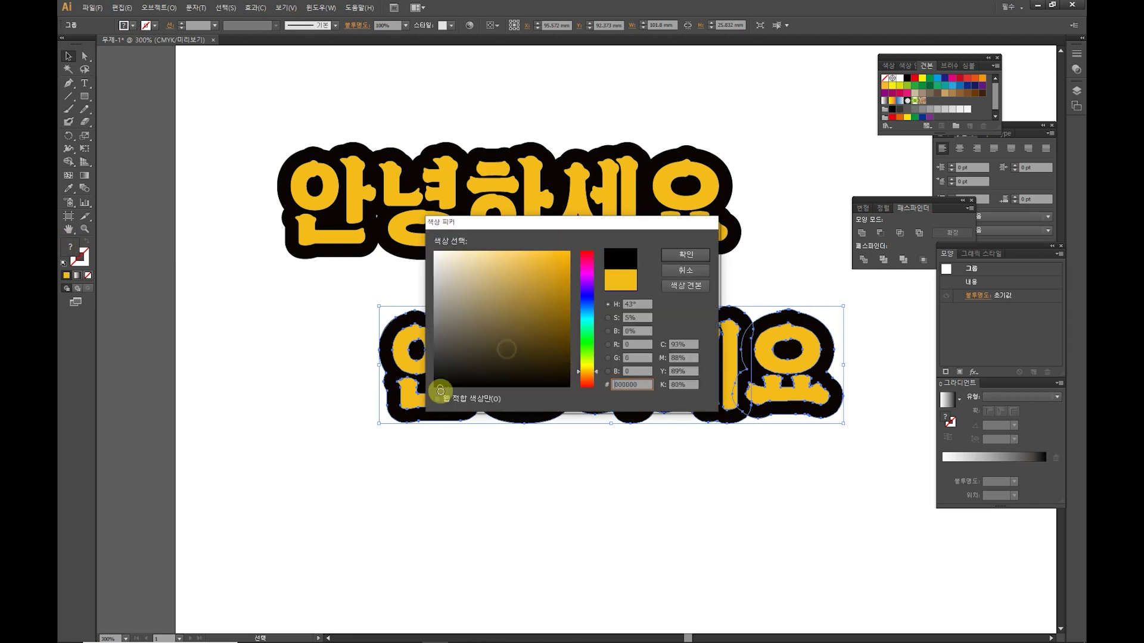
click(679, 255)
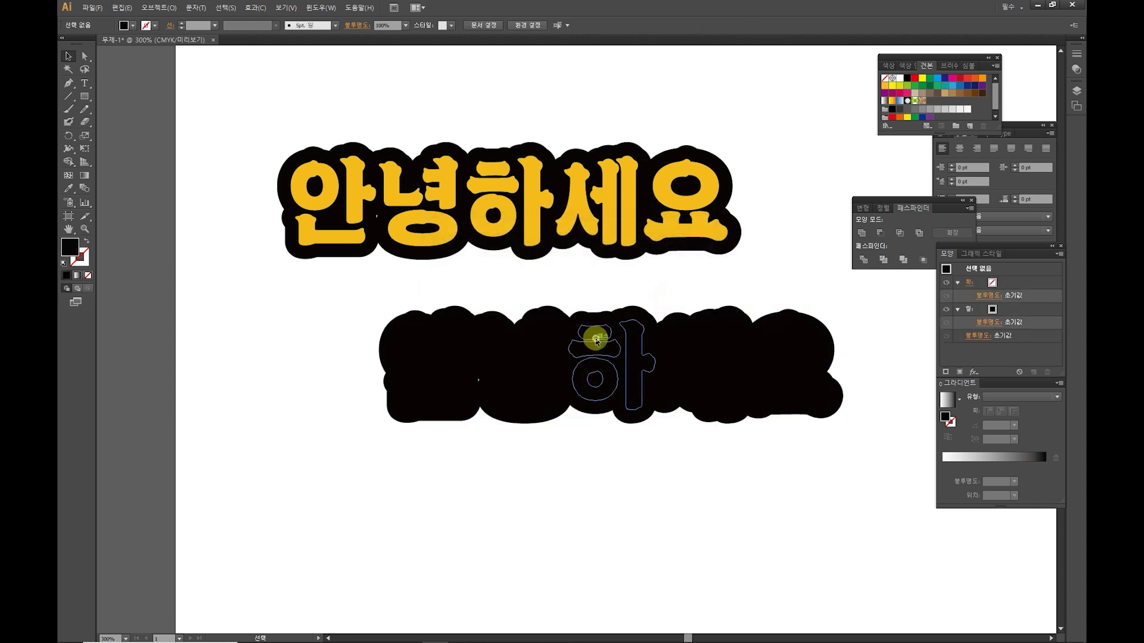
Place the yellow lettering group over the black copy, offset up and to the left, and nudge its position.
drag(527, 224, 610, 365)
click(607, 446)
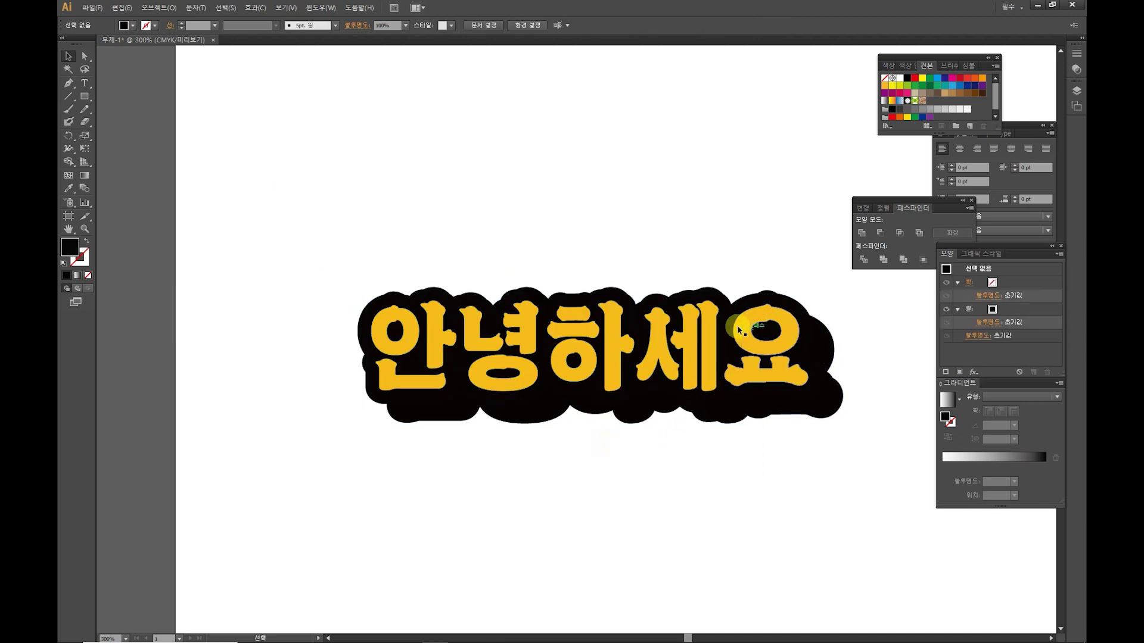
click(817, 328)
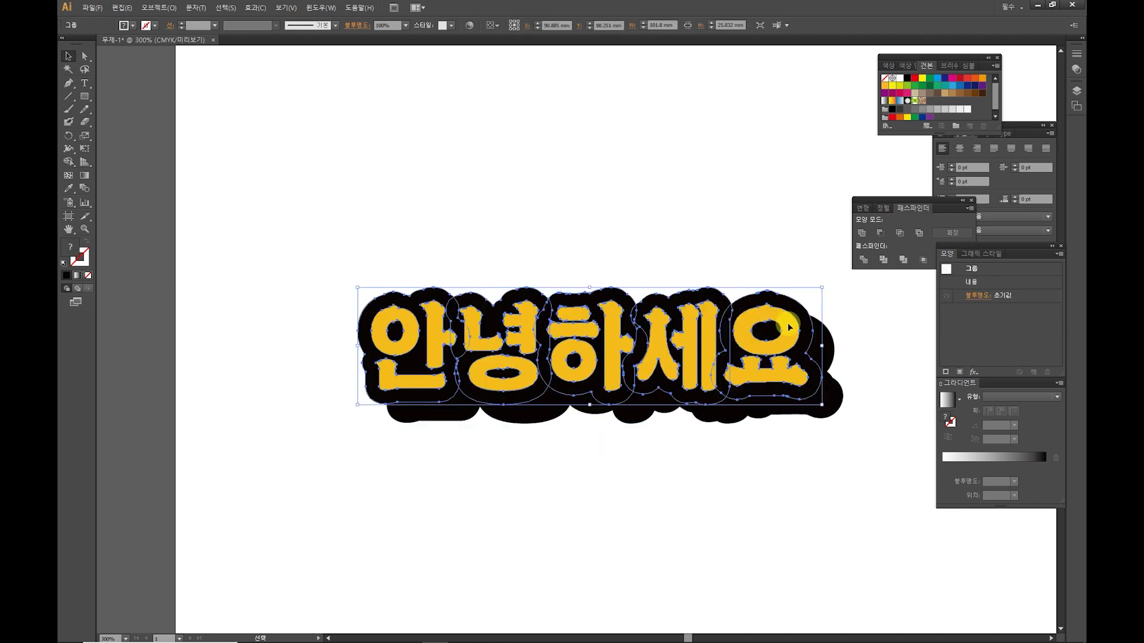
drag(768, 310, 780, 310)
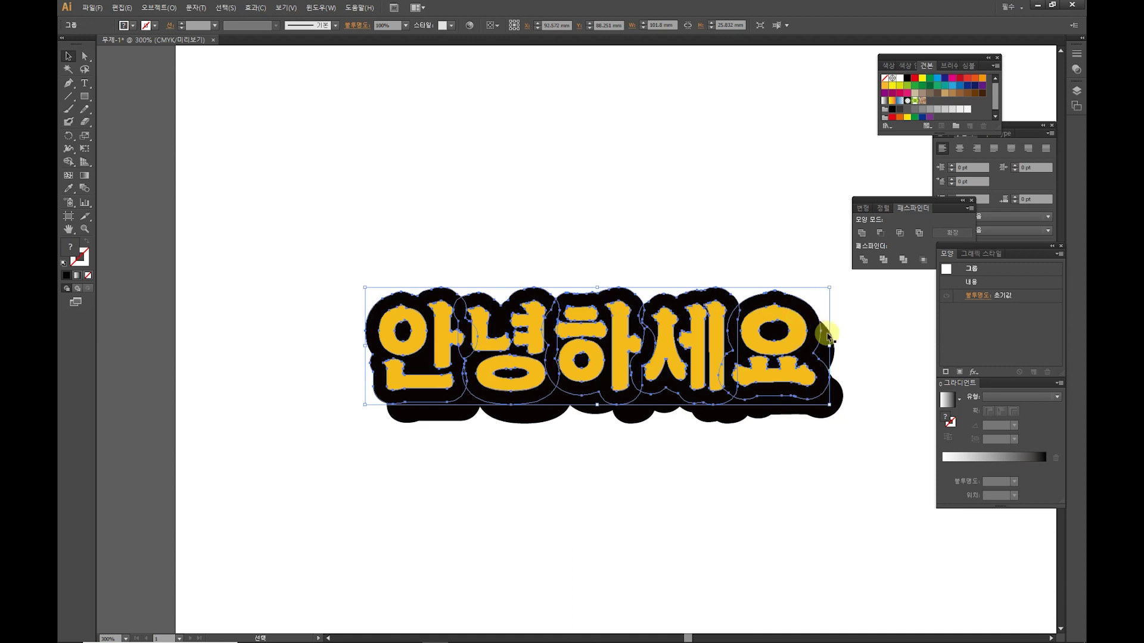
key(ctrl+h)
key(Left)
key(Left)
key(Left)
key(Left)
key(Left)
key(Left)
key(Left)
key(ctrl+h)
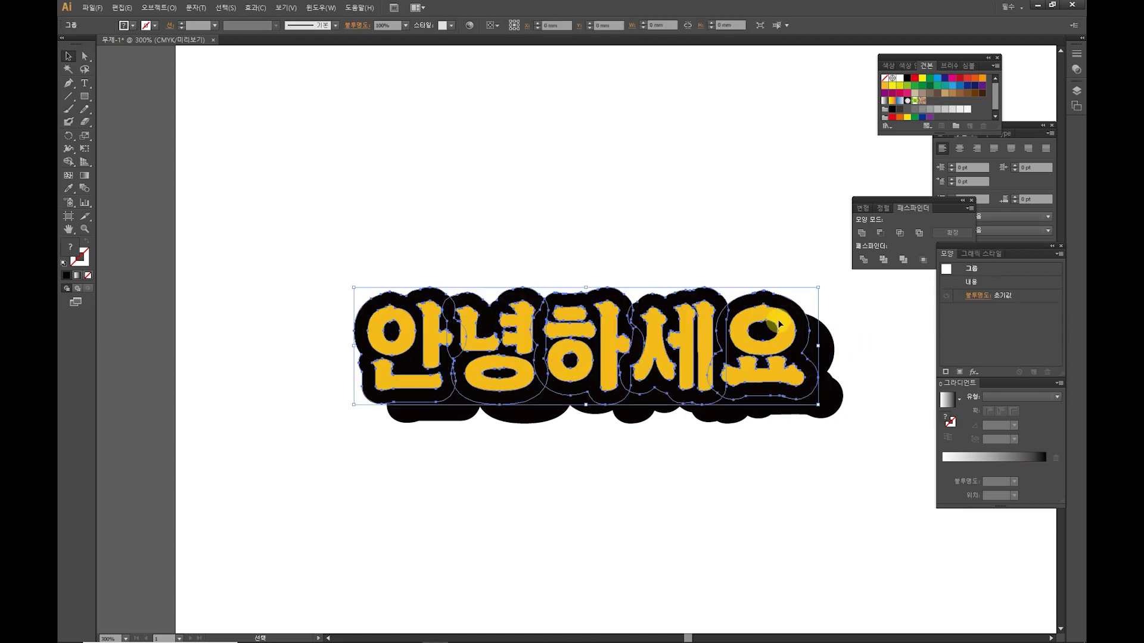
Change the fill of the black copy behind the lettering to dark green.
click(834, 357)
double_click(69, 246)
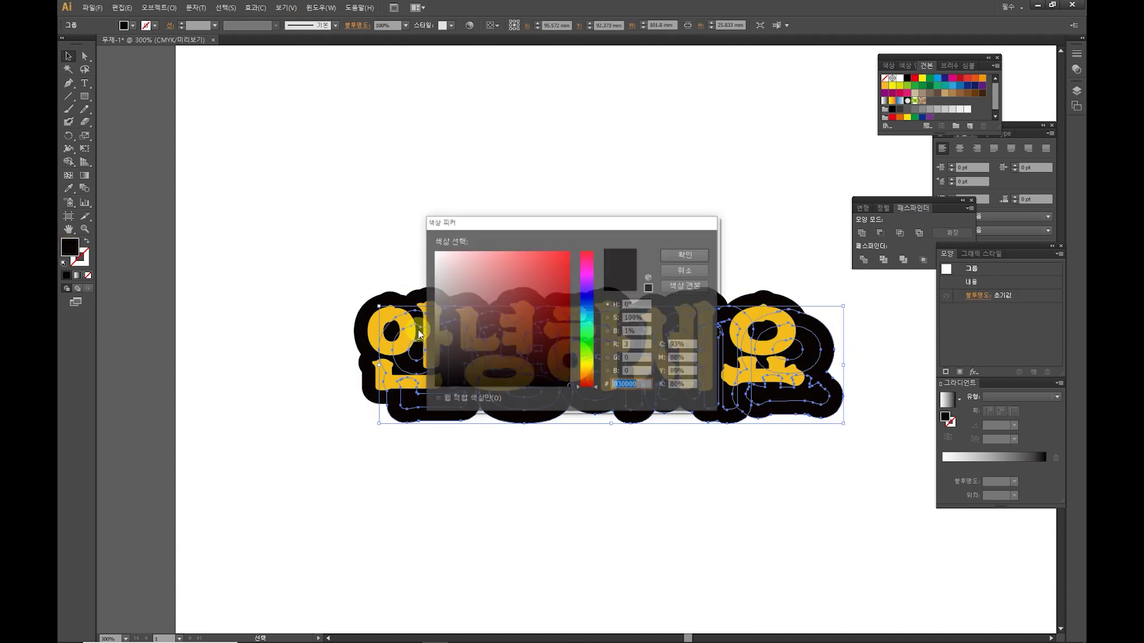
click(587, 351)
click(547, 325)
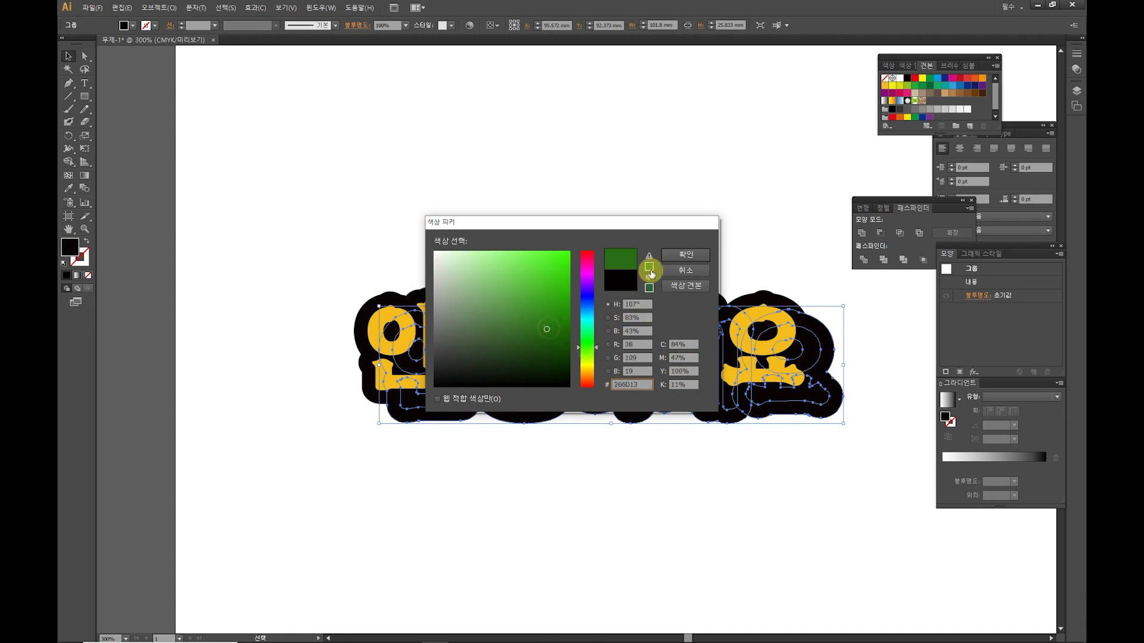
click(662, 258)
Shift the yellow lettering group slightly down and to the right over the green copy.
key(ctrl+shift+a)
drag(638, 311, 646, 316)
click(680, 258)
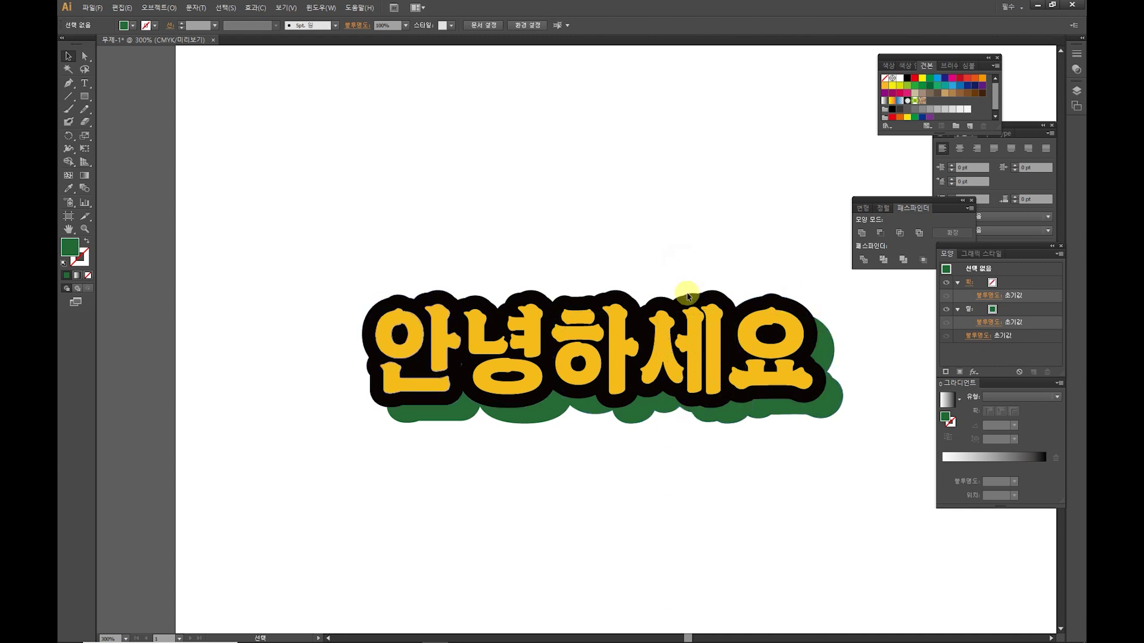
Blend the yellow lettering group with the green copy behind it using the Blend tool.
click(787, 299)
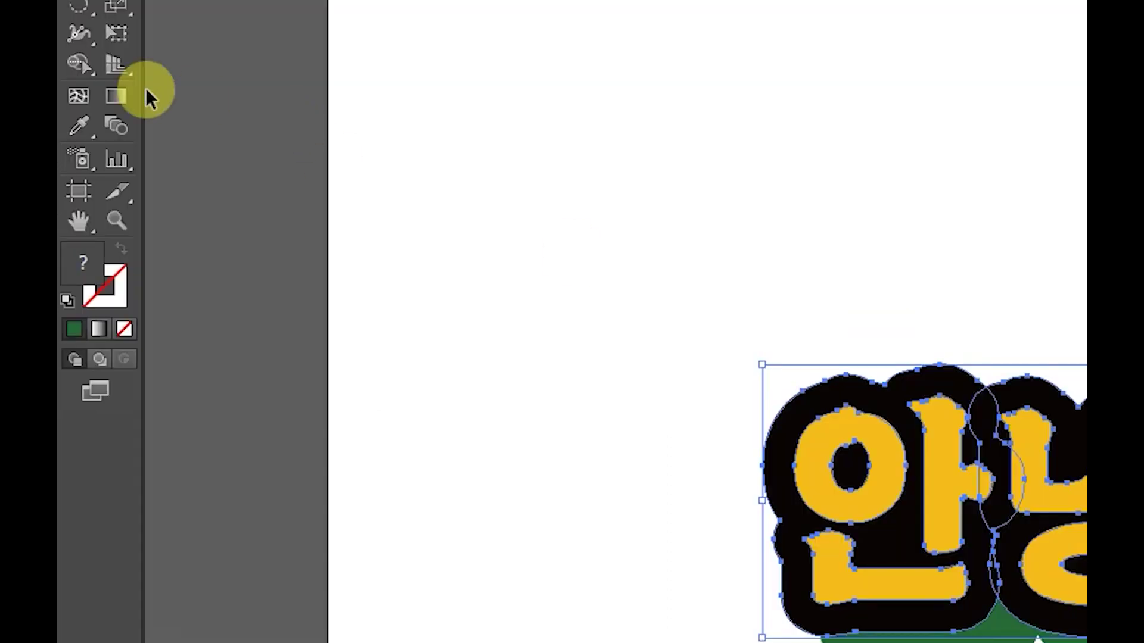
click(114, 122)
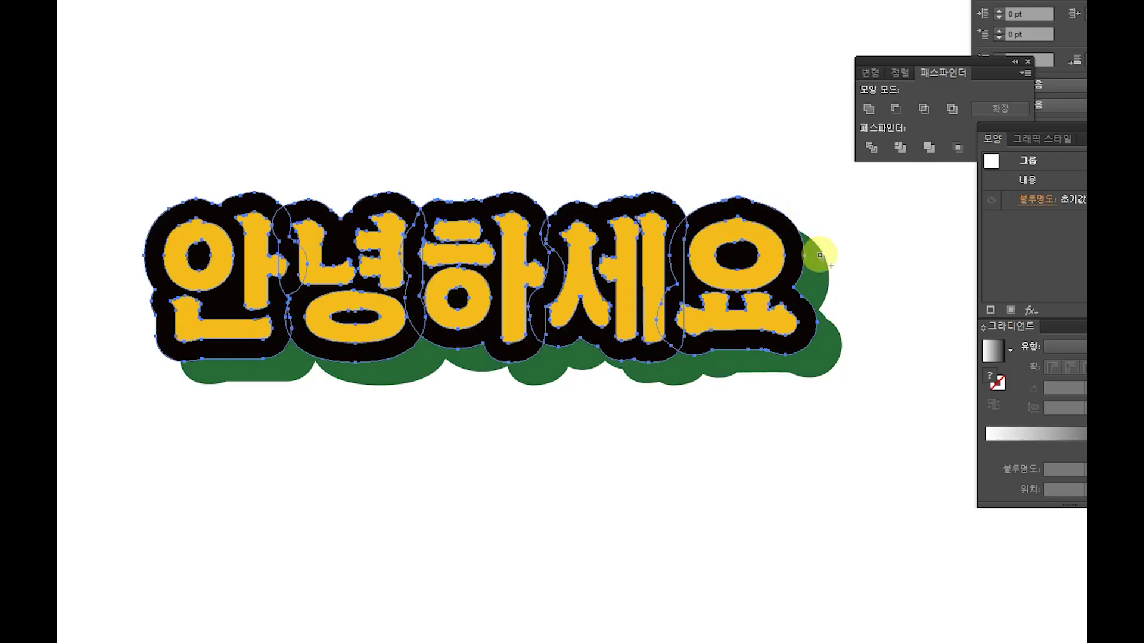
click(819, 259)
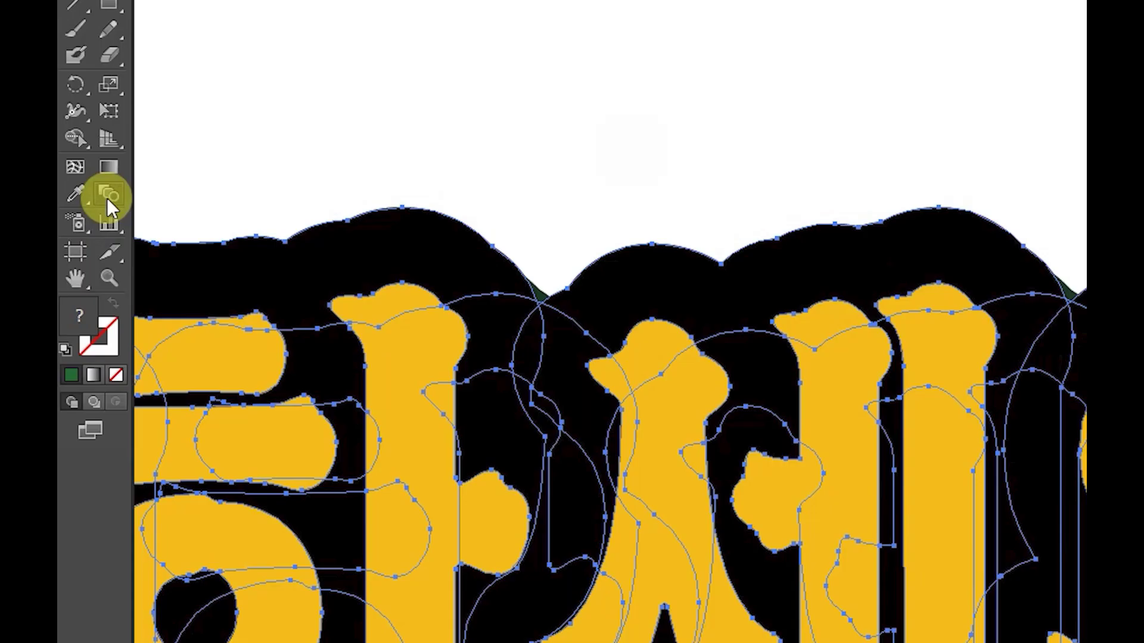
Set the blend spacing to 지정된 단계 (specified steps) with 100 steps, preview it and apply.
double_click(106, 194)
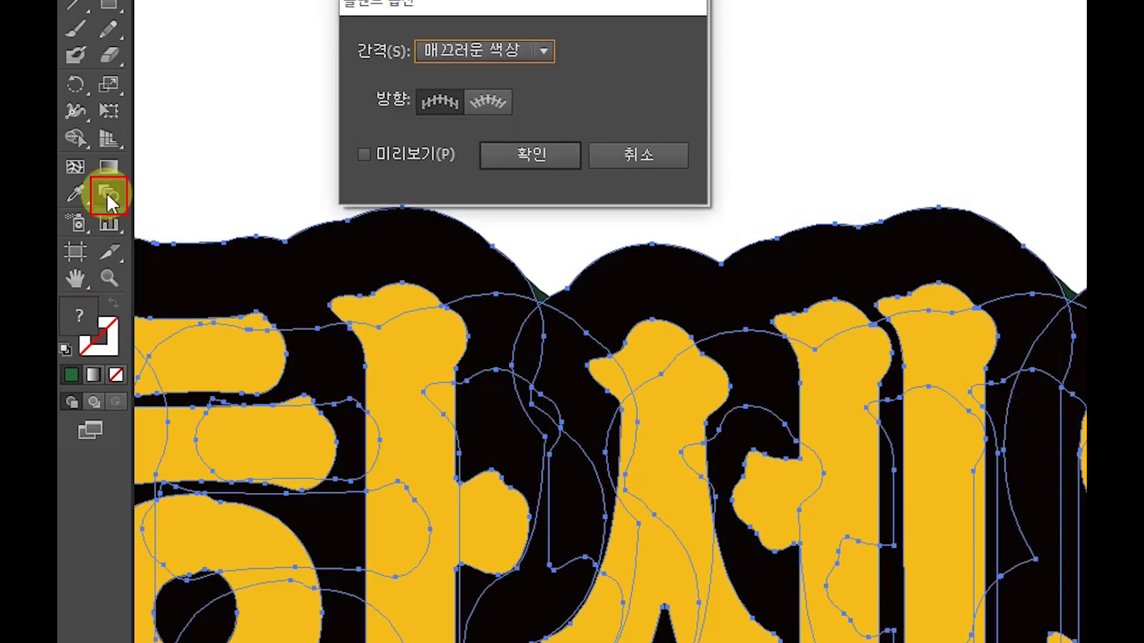
click(499, 51)
click(466, 68)
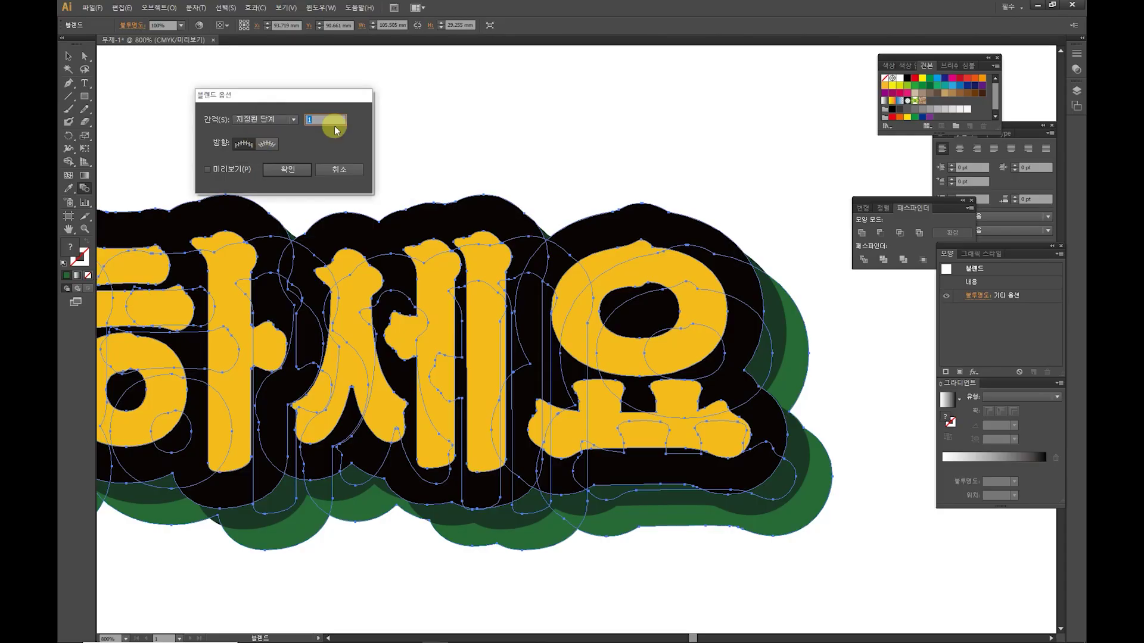
click(215, 169)
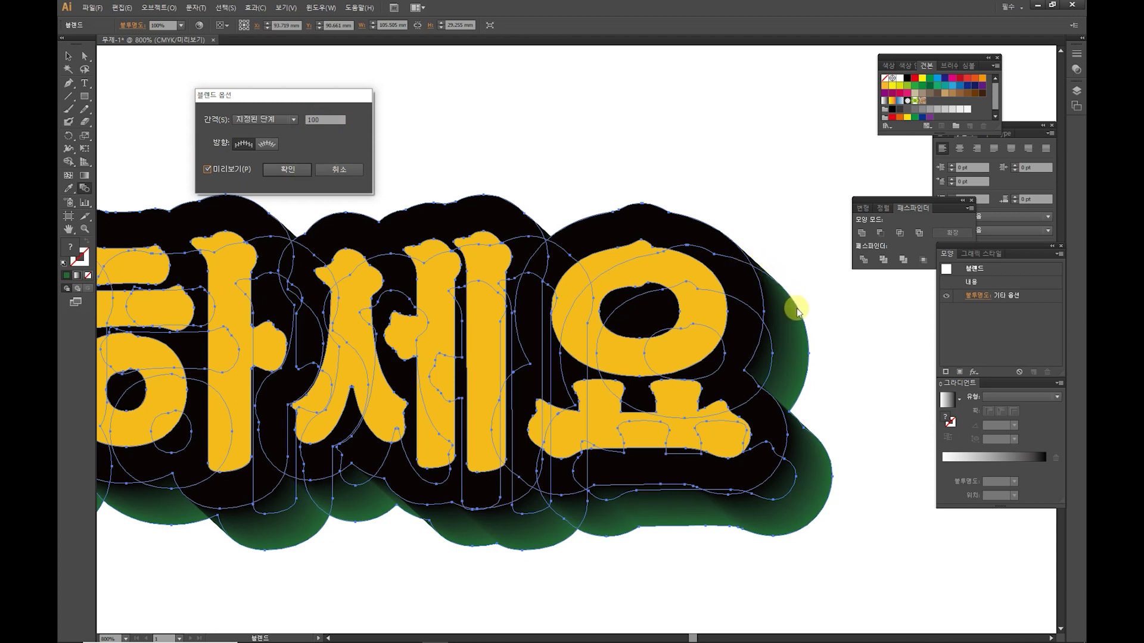
key(Return)
Add the text 지나띠 below the blended 안녕하세요 lettering.
scroll(750, 285, down, 2)
scroll(769, 305, up, 1)
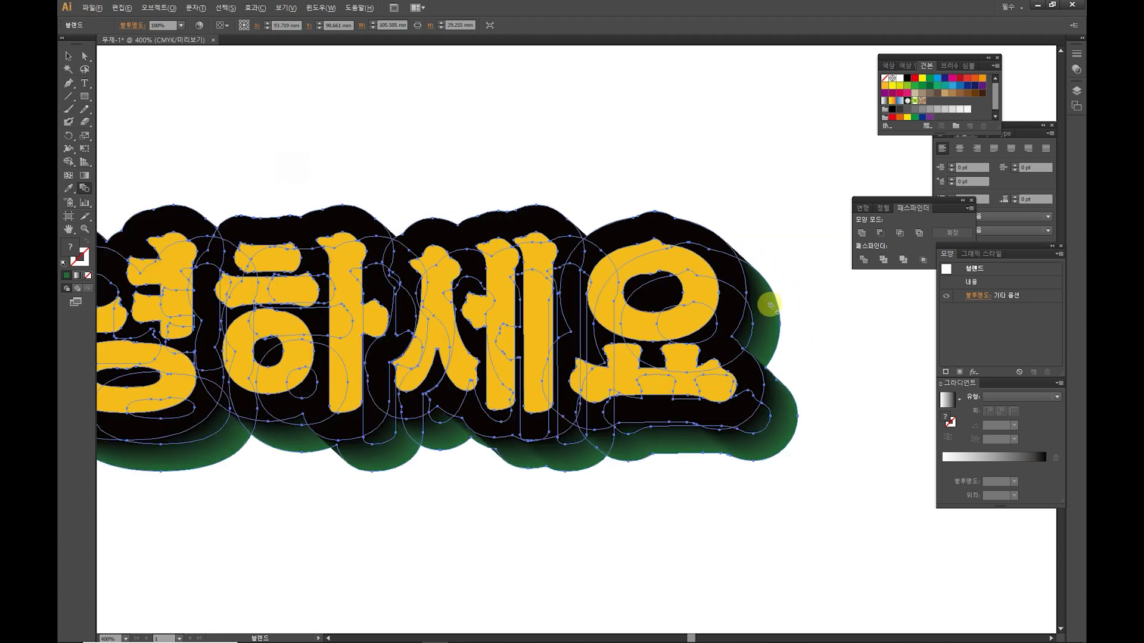
scroll(769, 305, down, 1)
click(84, 82)
click(304, 372)
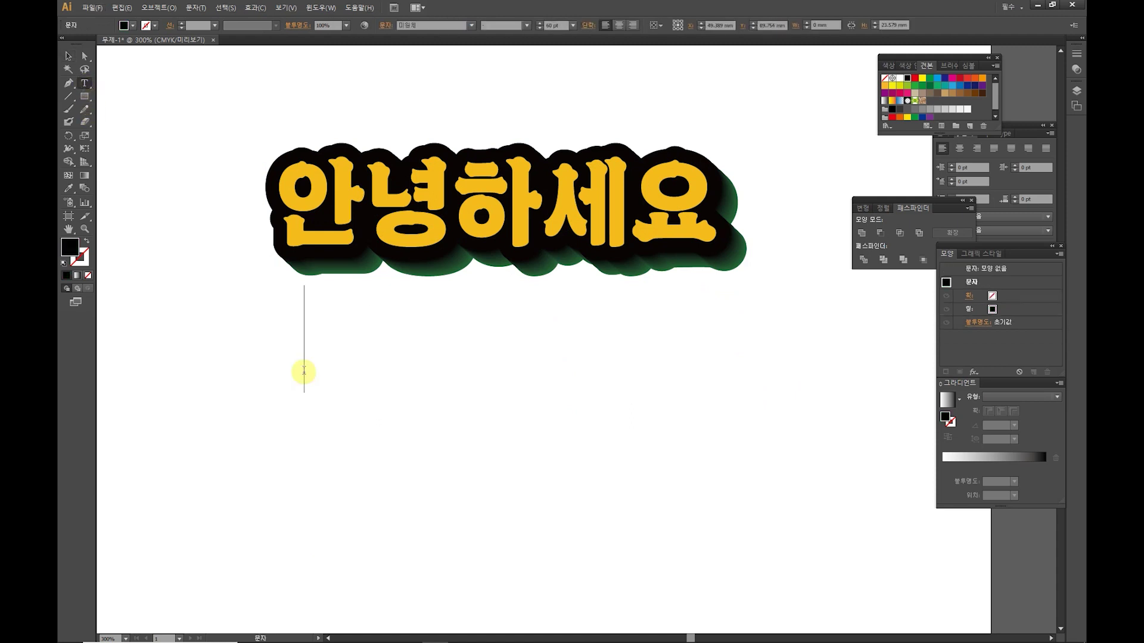
text(지나)
text(띠)
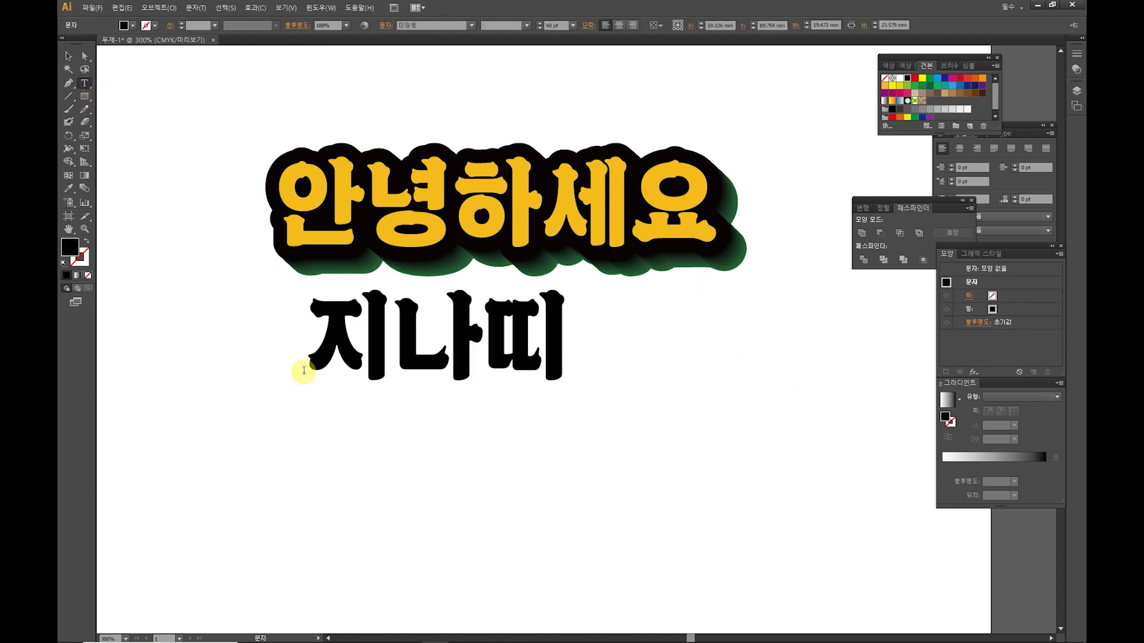
Fill the 지나띠 text with the orange-red colour D84A19 and convert it to outlines.
click(68, 56)
double_click(70, 246)
click(554, 272)
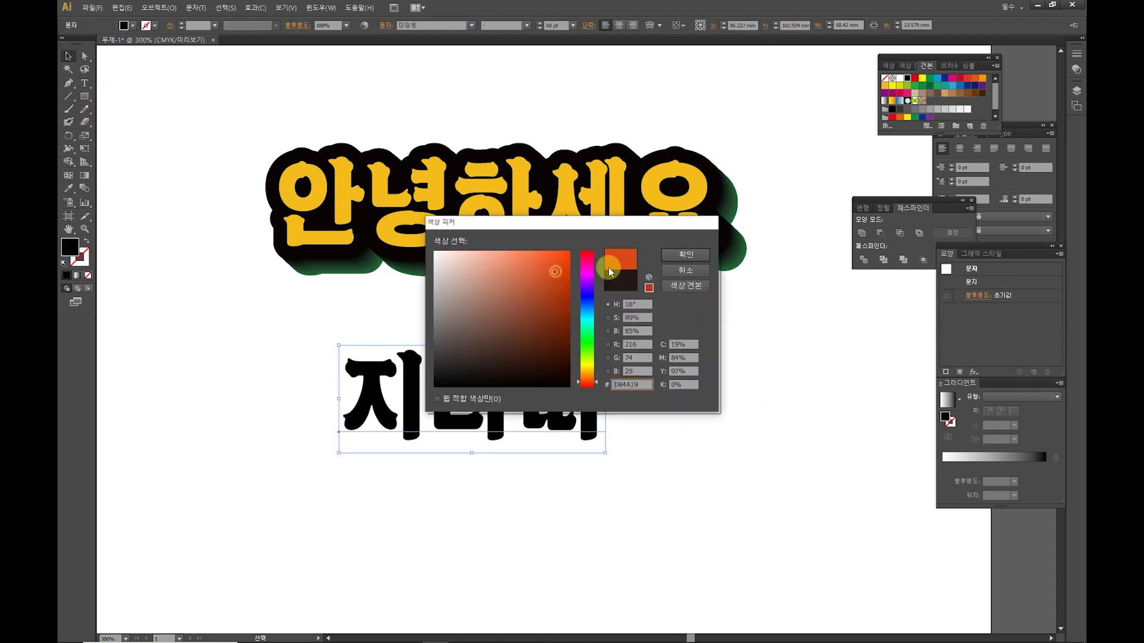
click(679, 256)
click(196, 7)
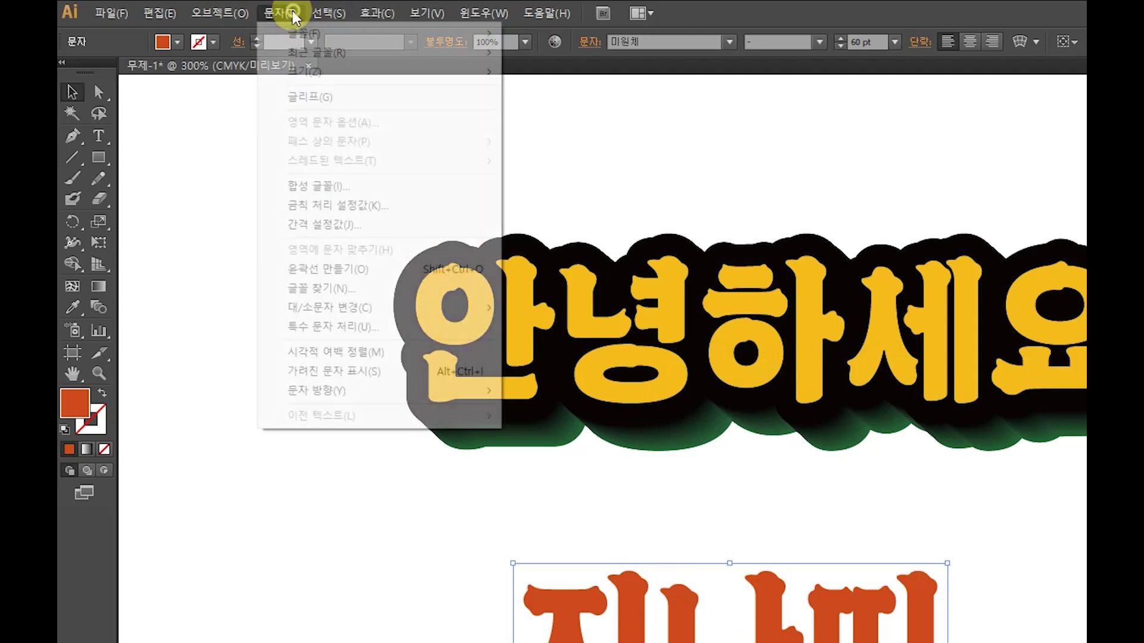
click(225, 162)
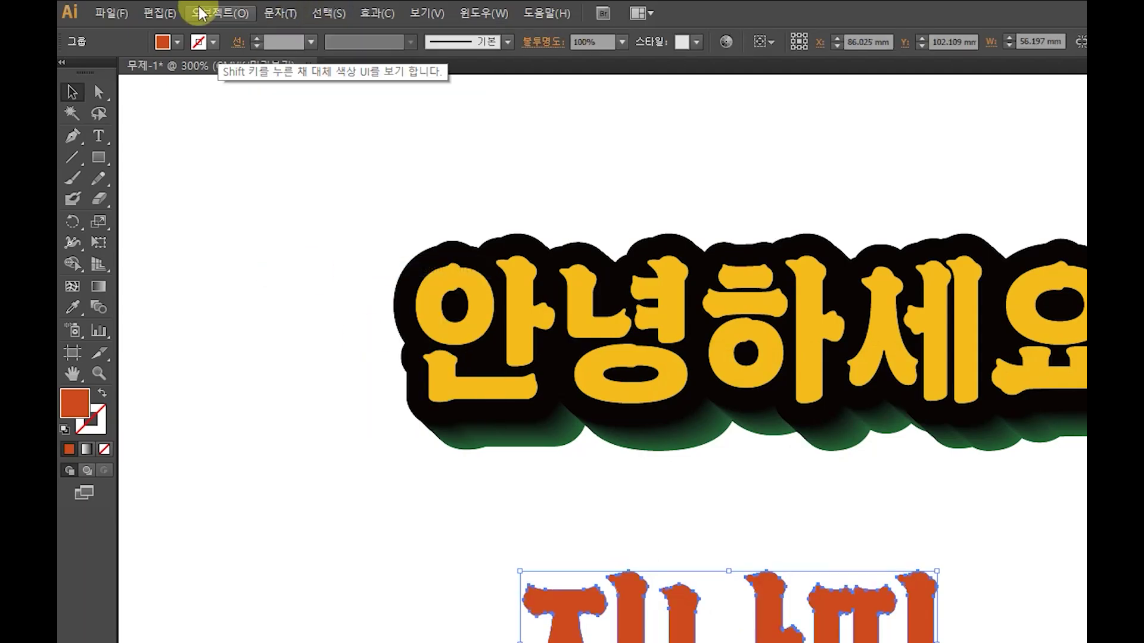
Offset the 지나띠 outlines by 2 mm with round joins (둥글게), using the preview.
click(220, 13)
mouse_move(381, 365)
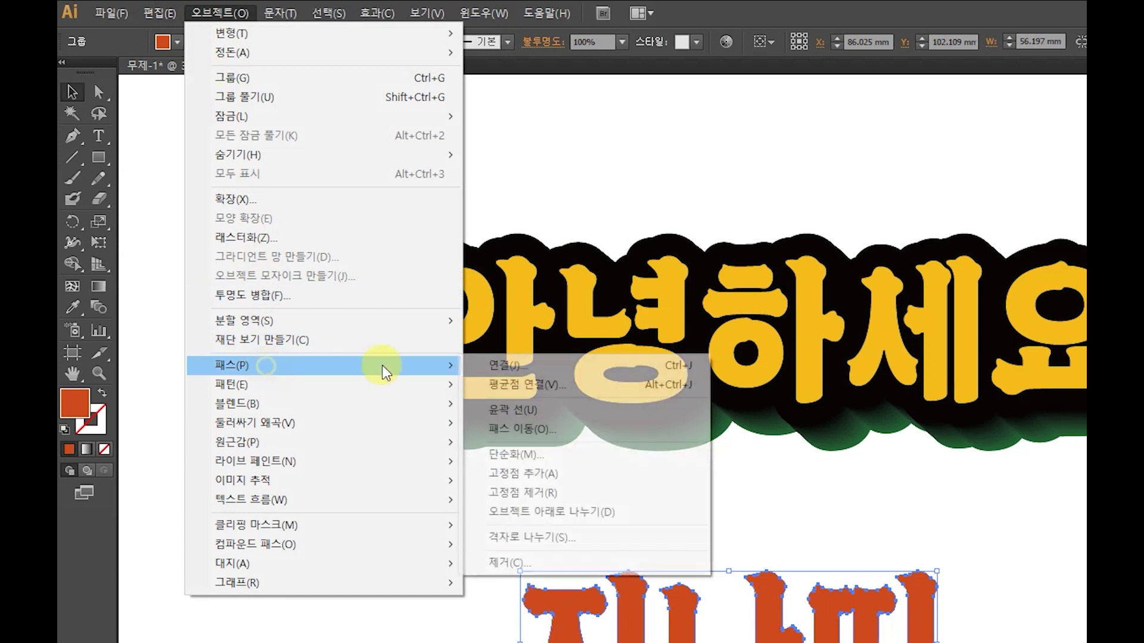
click(536, 427)
click(486, 642)
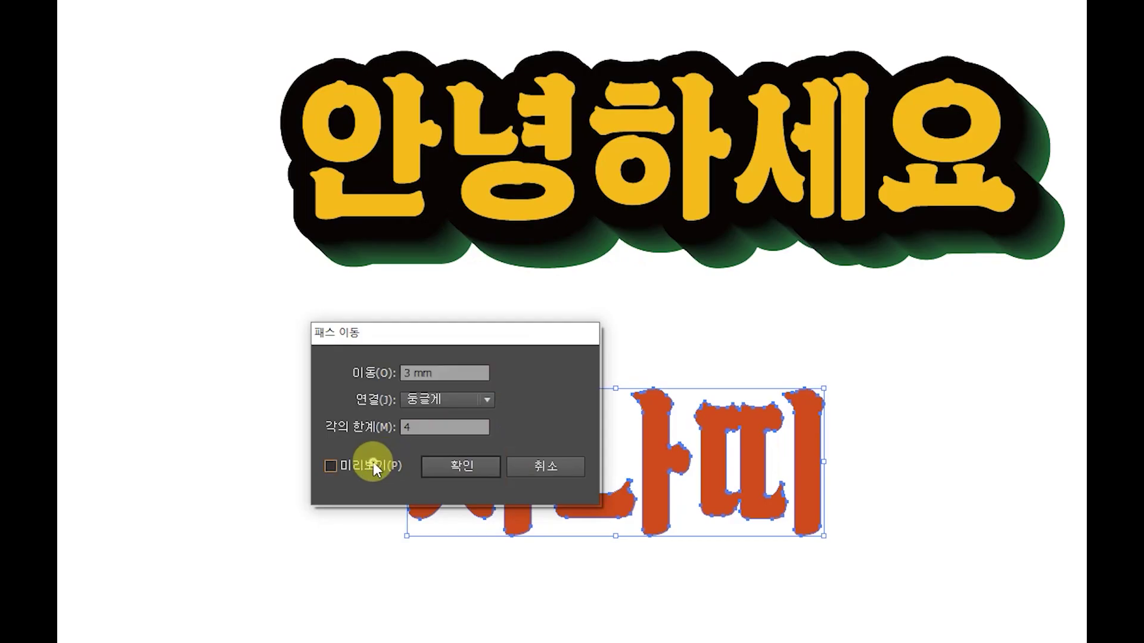
text(2)
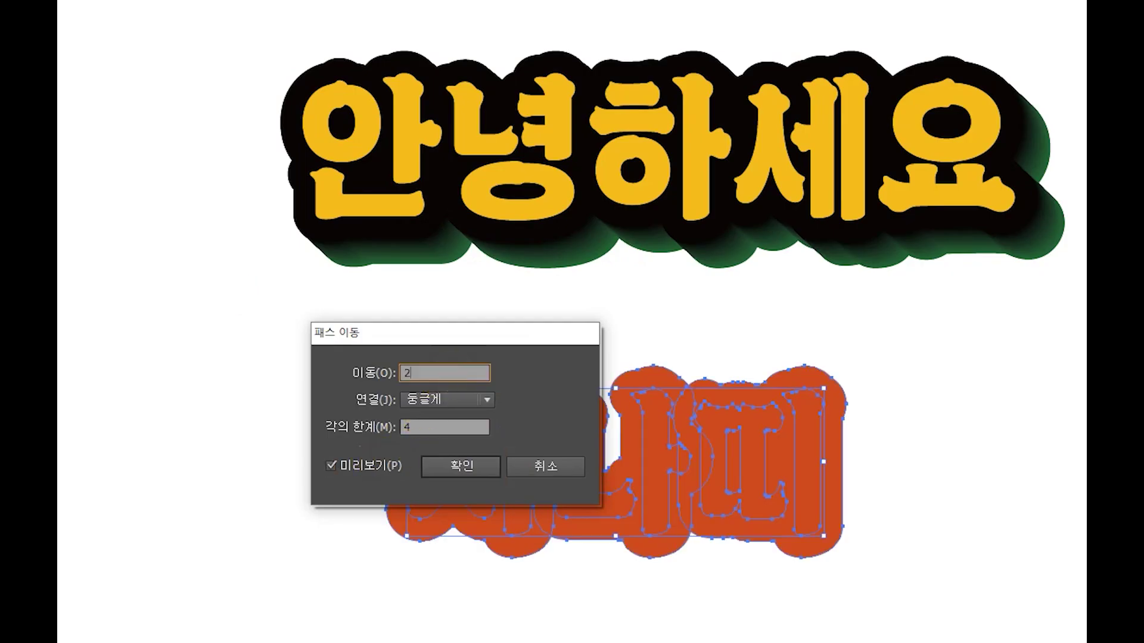
click(470, 462)
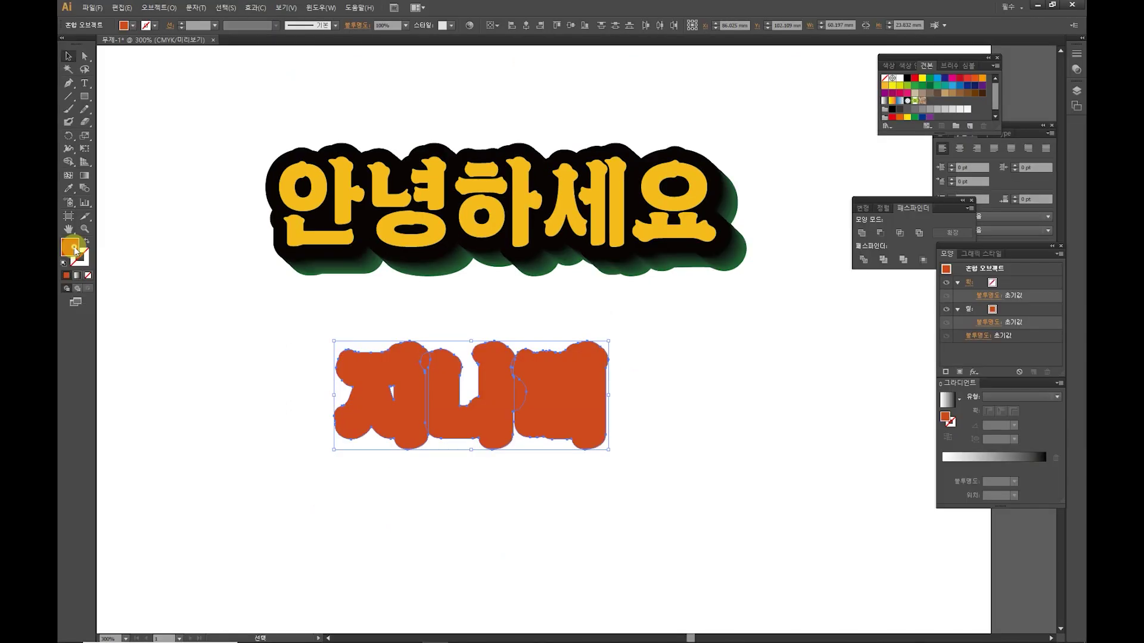
Fill the offset shape around the 지나띠 lettering with blue.
double_click(69, 246)
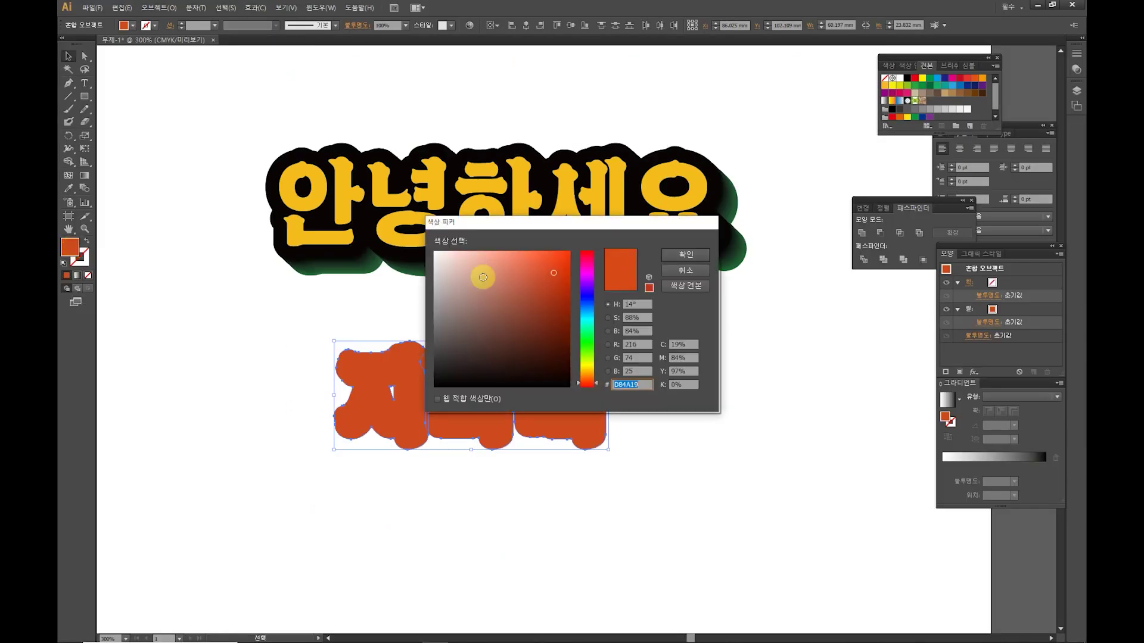
click(587, 306)
click(684, 254)
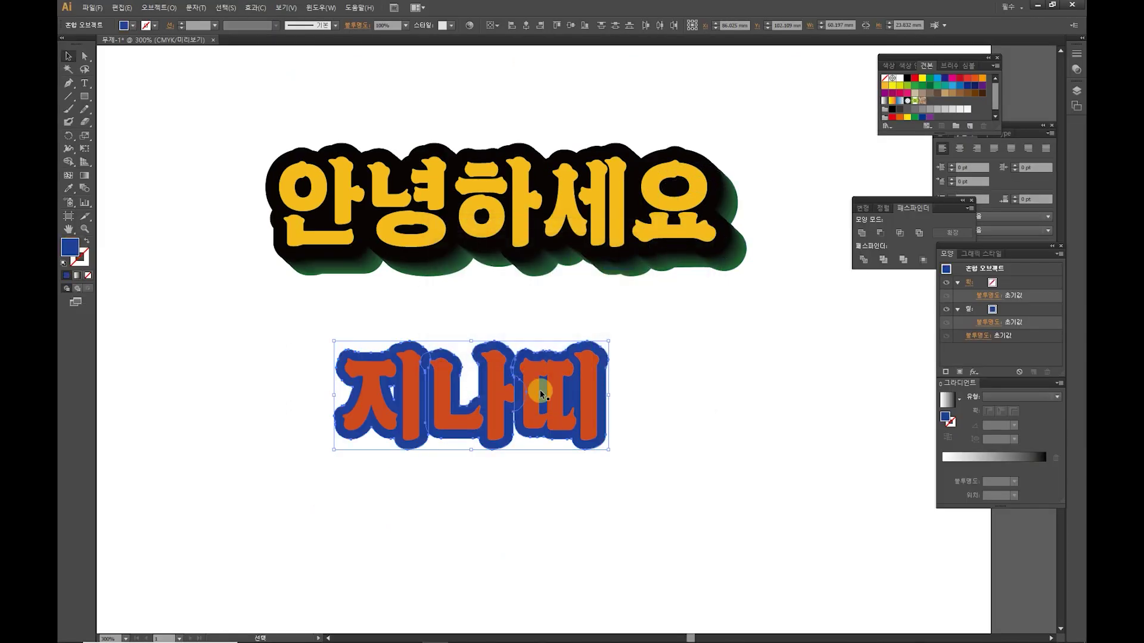
Select the orange-red 지나띠 letters by colour with the Magic Wand tool and bring them to the front of the blue offset.
scroll(506, 363, down, 1)
click(426, 421)
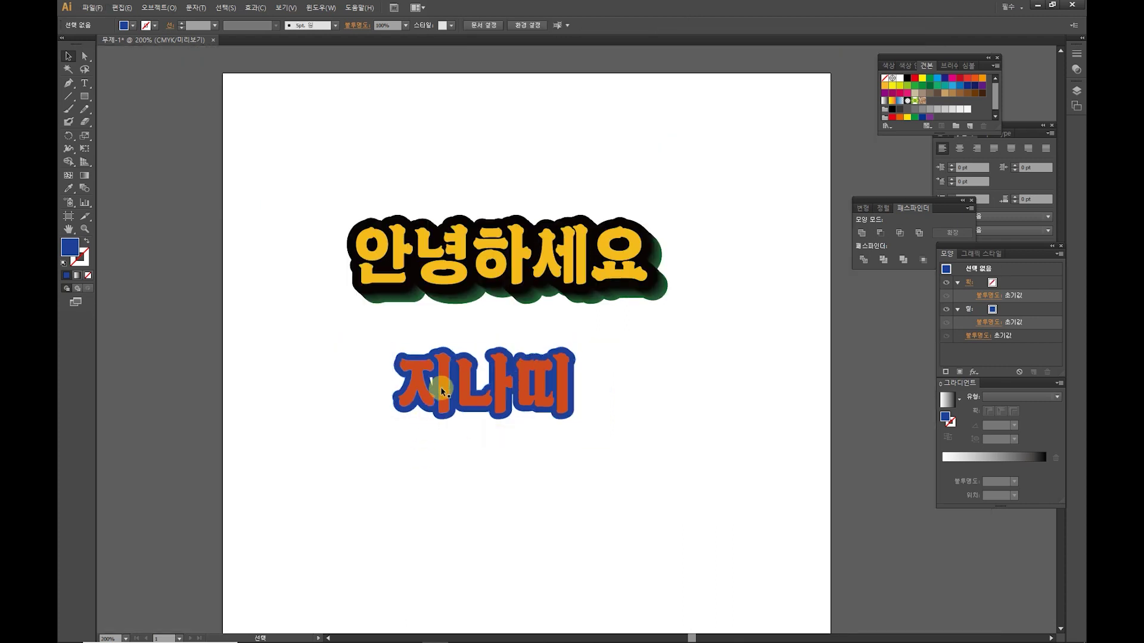
click(69, 69)
click(417, 380)
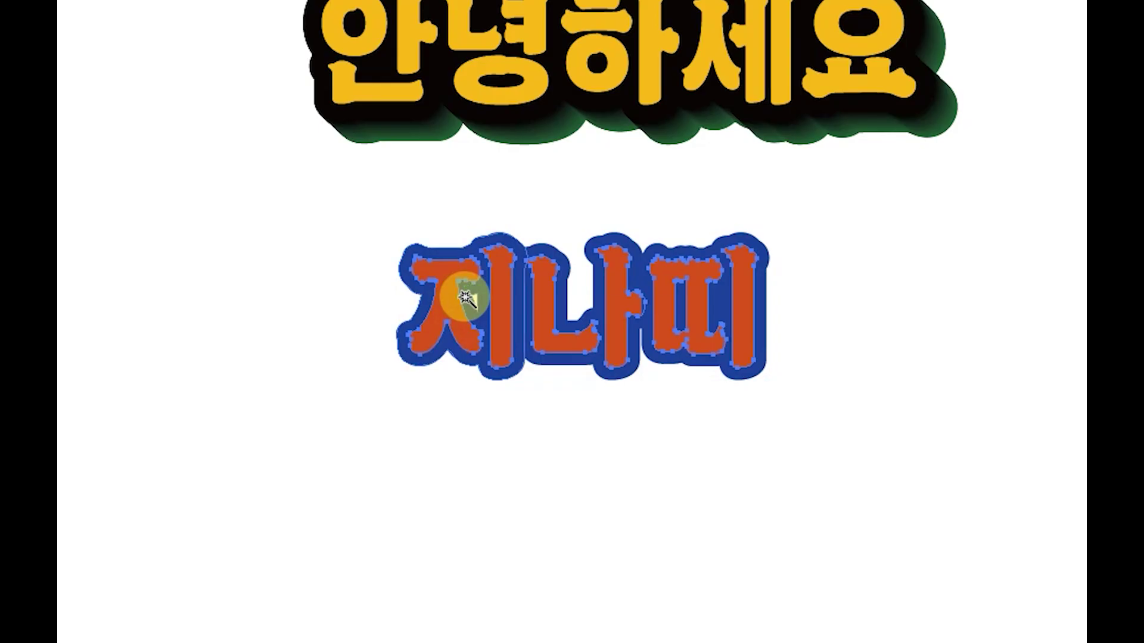
right_click(423, 379)
mouse_move(457, 453)
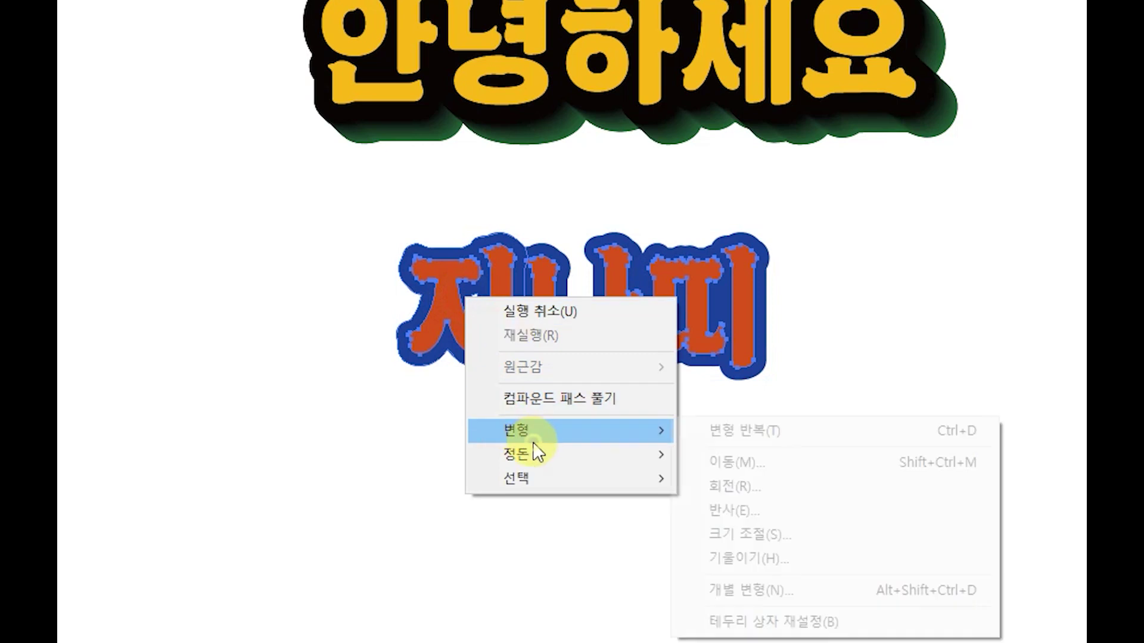
click(741, 454)
Duplicate the whole 지나띠 lettering slightly down and to the right and send the copy to the back.
click(634, 338)
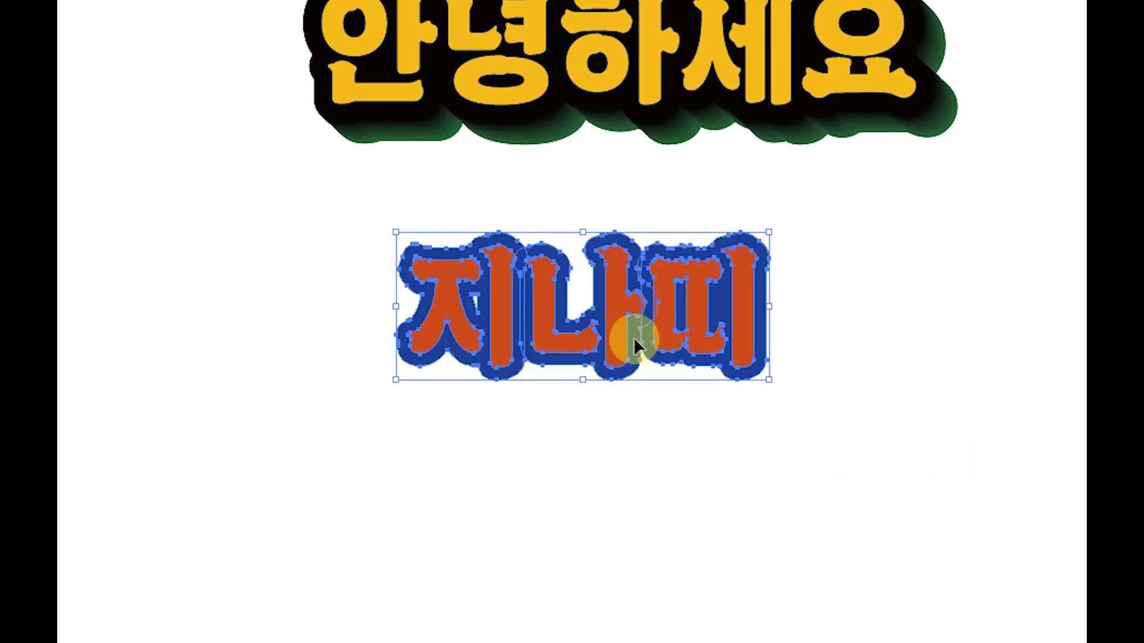
drag(624, 330, 651, 357)
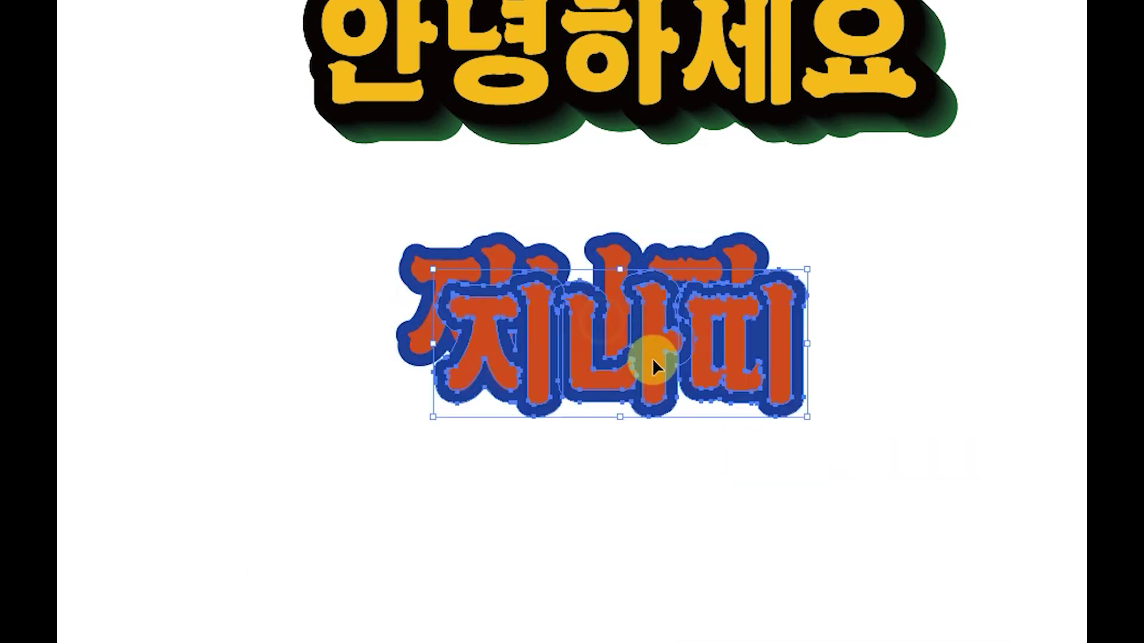
key(ctrl+shift+bracketleft)
Move the back copy of 지나띠 clear of the original, down and to the right, and fill it with black (000000).
click(696, 260)
drag(695, 256, 923, 407)
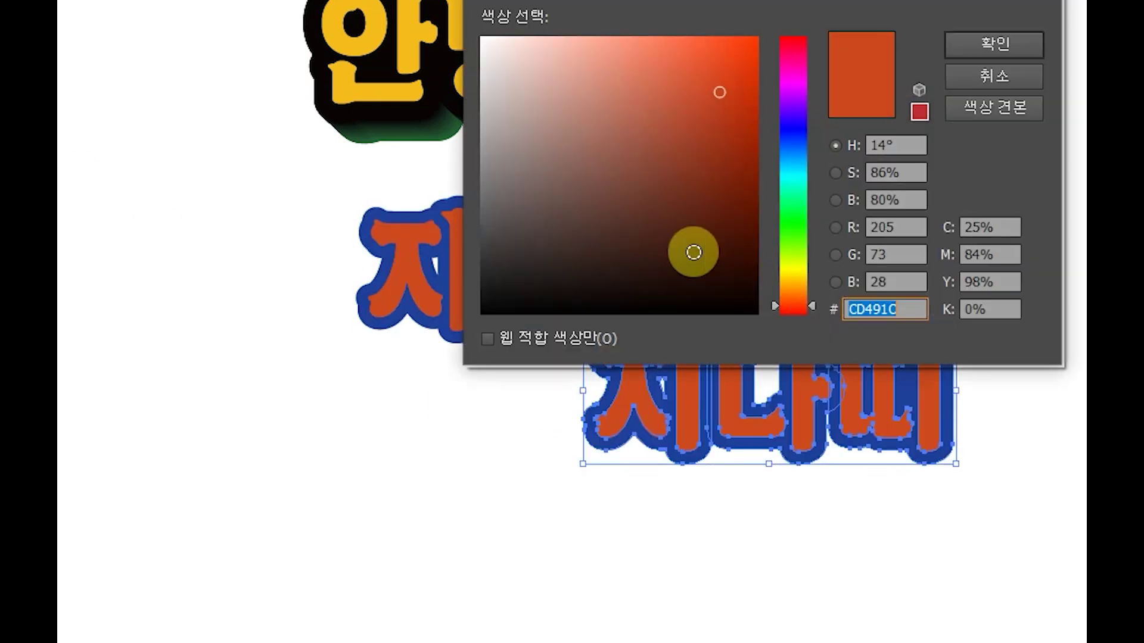
drag(689, 250, 467, 306)
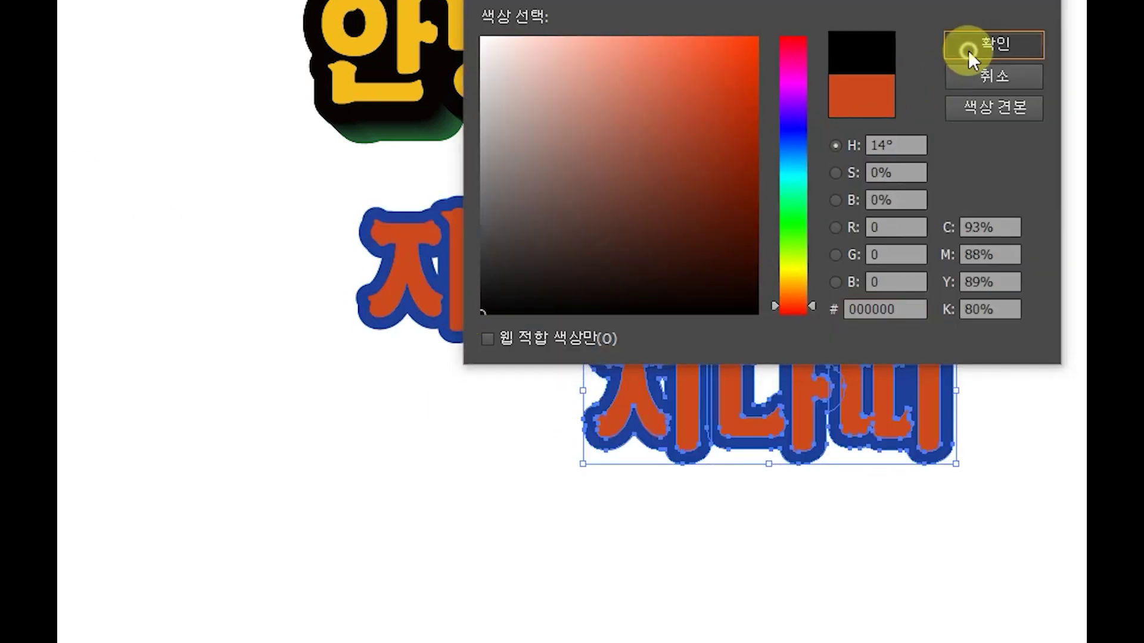
click(967, 48)
Place the coloured 지나띠 lettering over the black copy, slightly offset up and left, and blend the two with the Blend tool.
drag(467, 155, 673, 242)
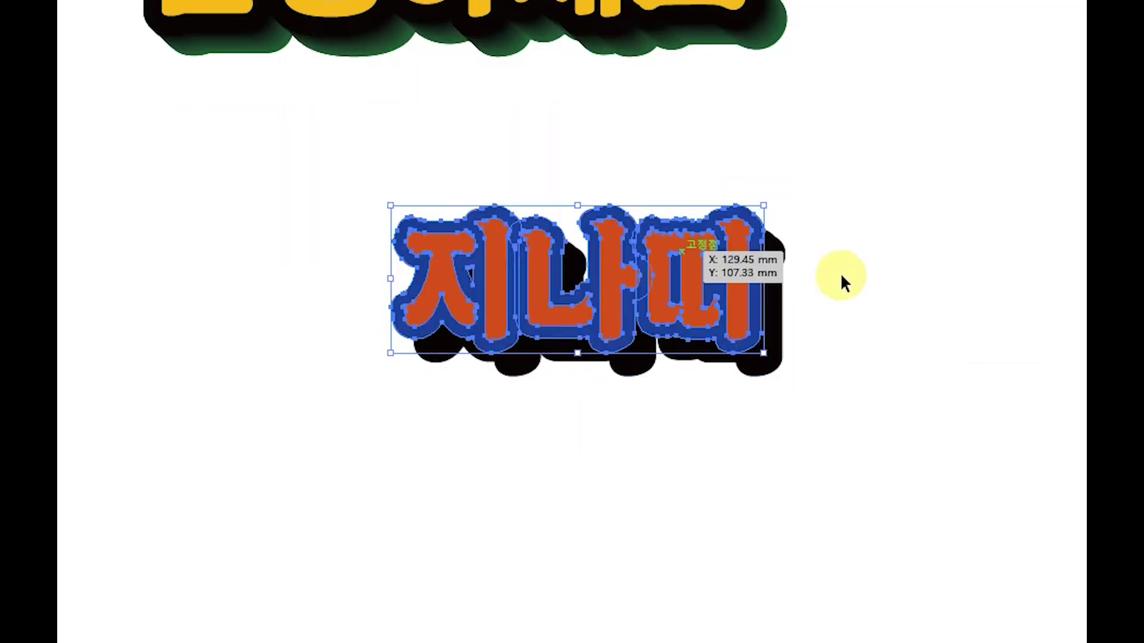
shift+click(777, 260)
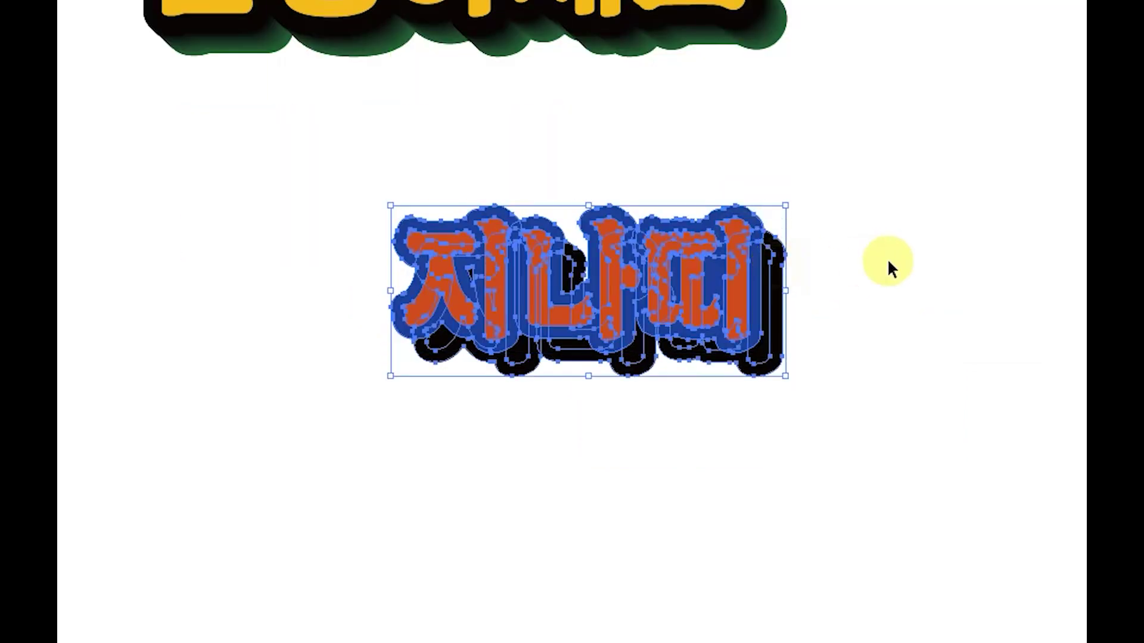
click(888, 262)
click(70, 170)
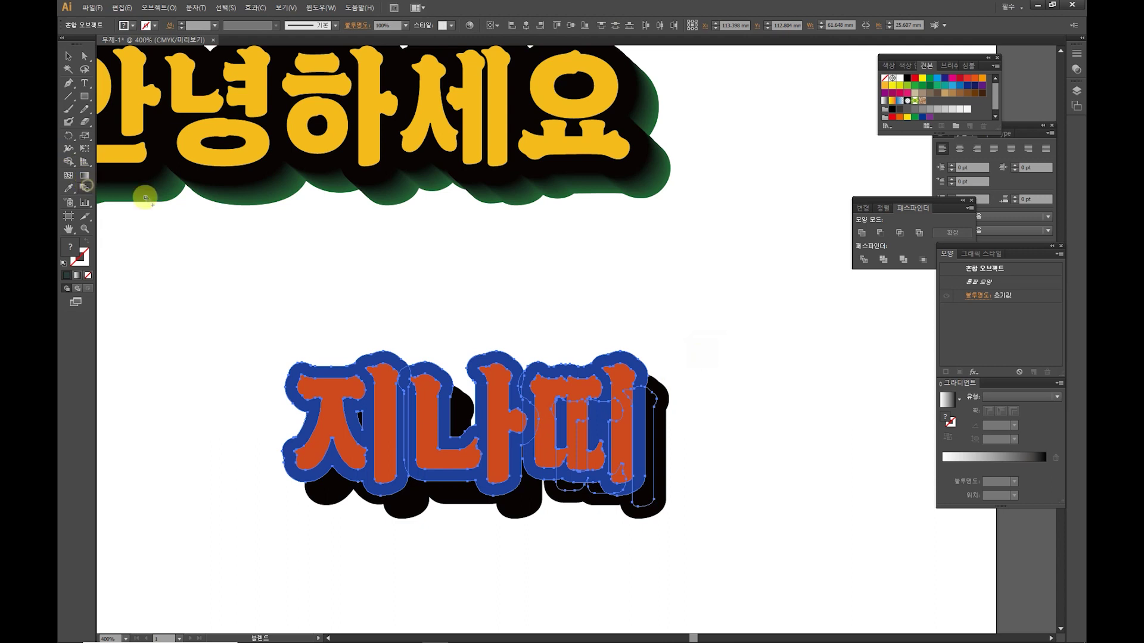
click(662, 393)
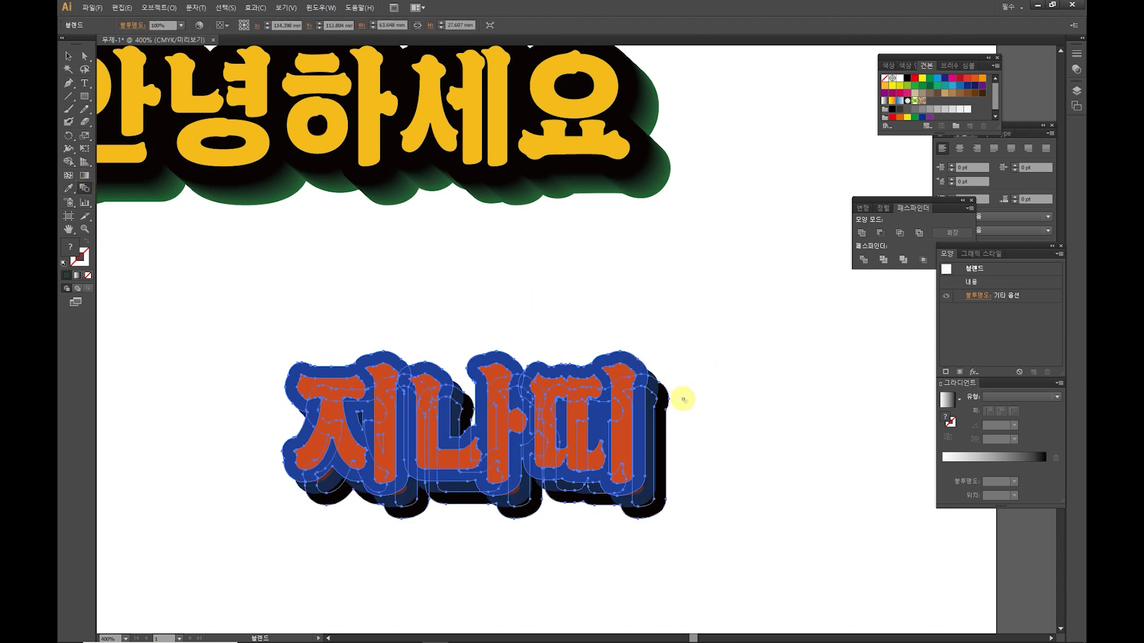
Set the 지나띠 blend spacing to 지정된 단계 (specified steps) with 50 steps, preview it, apply and deselect.
double_click(85, 190)
click(265, 119)
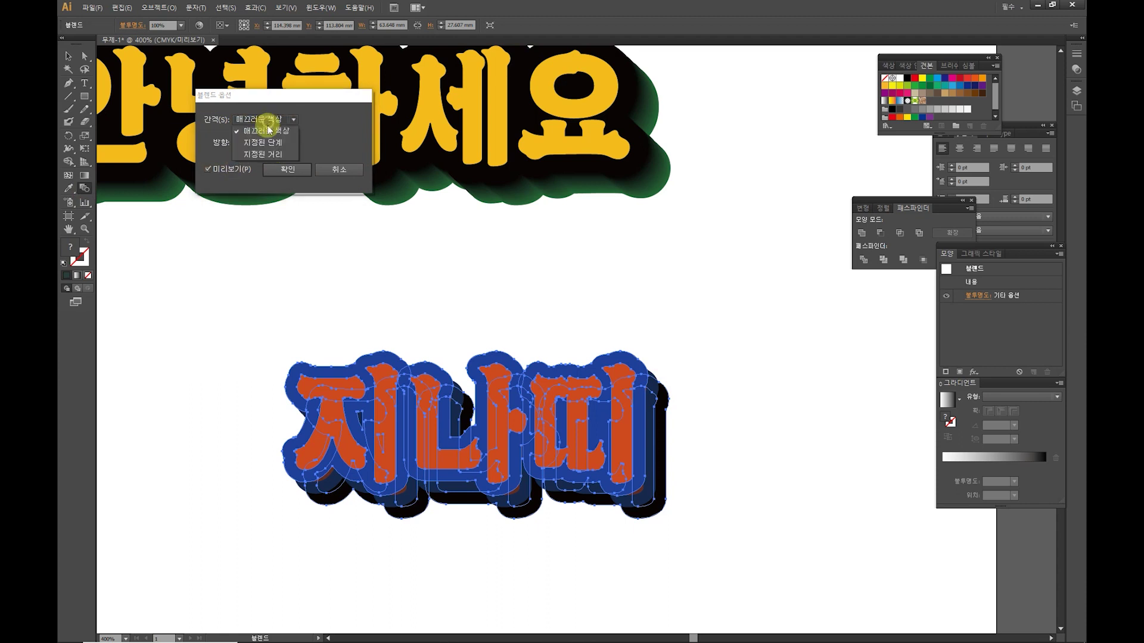
click(262, 138)
click(325, 120)
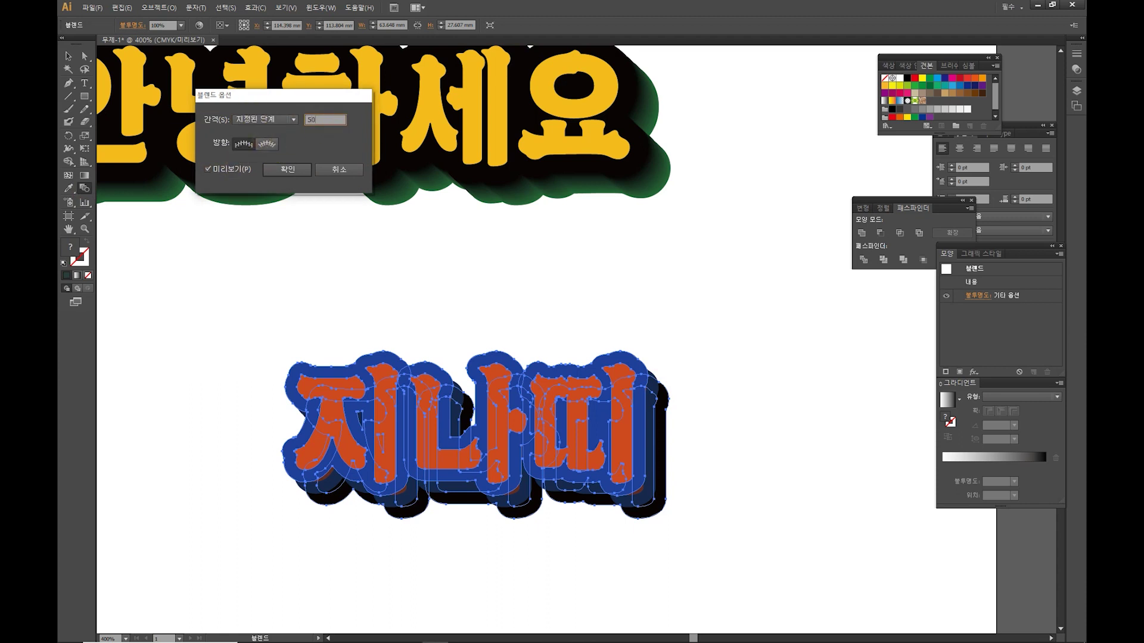
click(232, 171)
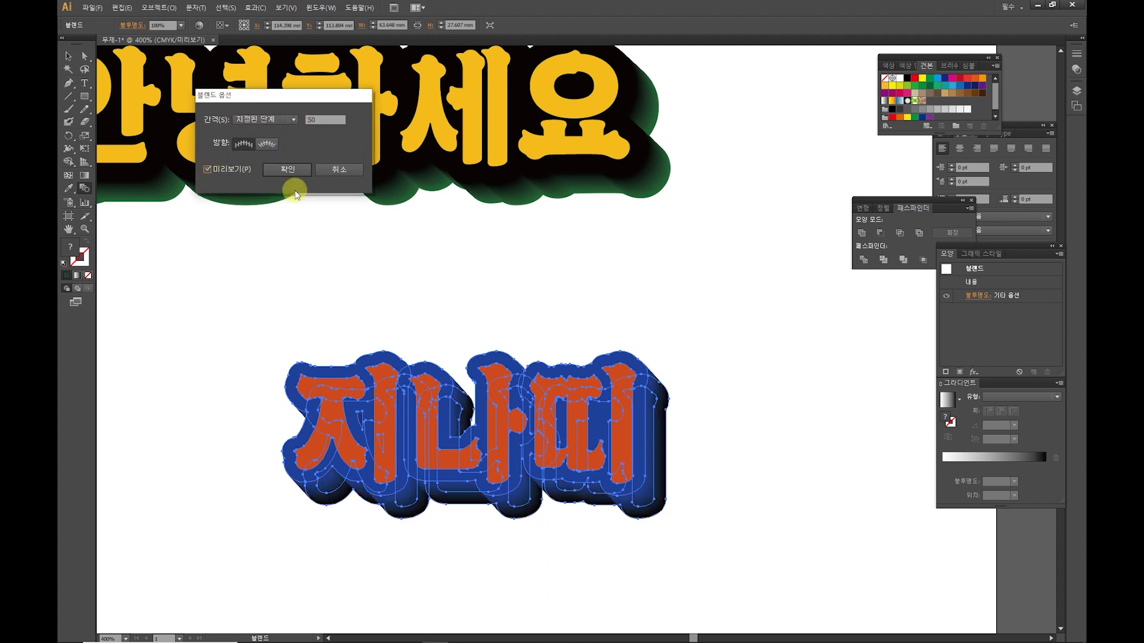
click(288, 170)
click(67, 55)
click(528, 268)
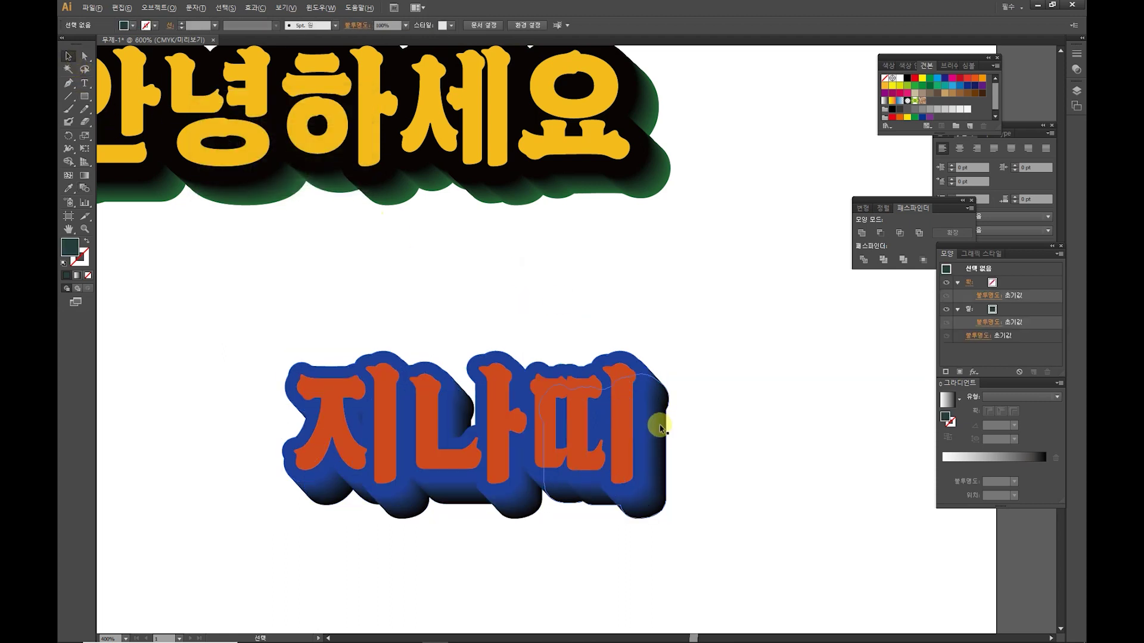
Move the blended 지나띠 lettering up and to the left, directly beneath 안녕하세요.
scroll(660, 427, up, 2)
scroll(675, 344, down, 5)
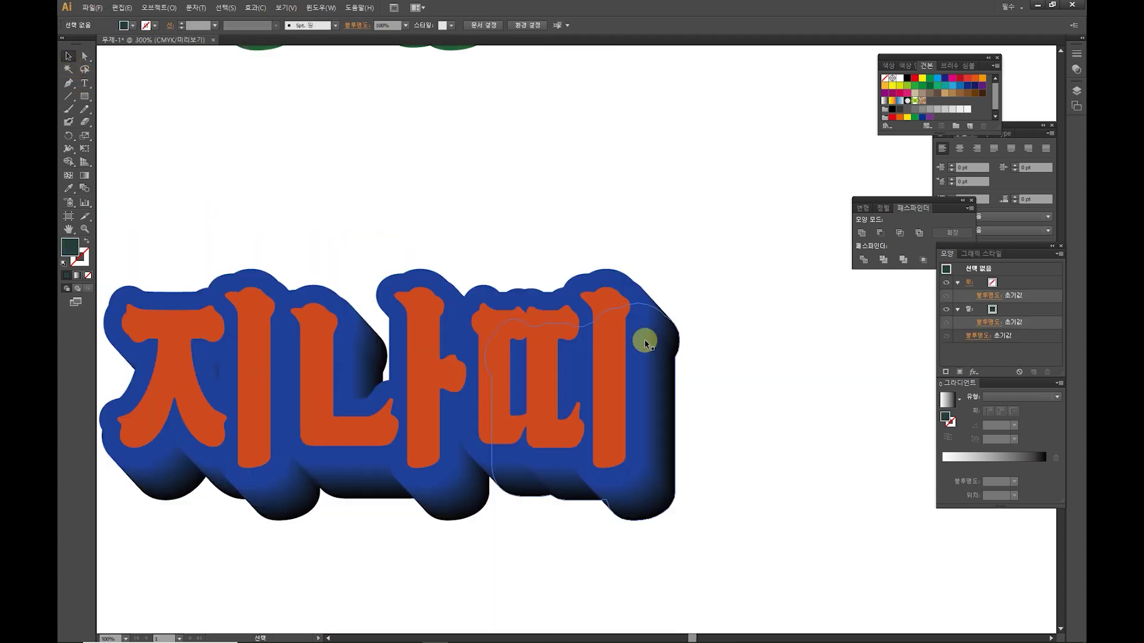
drag(578, 369, 471, 327)
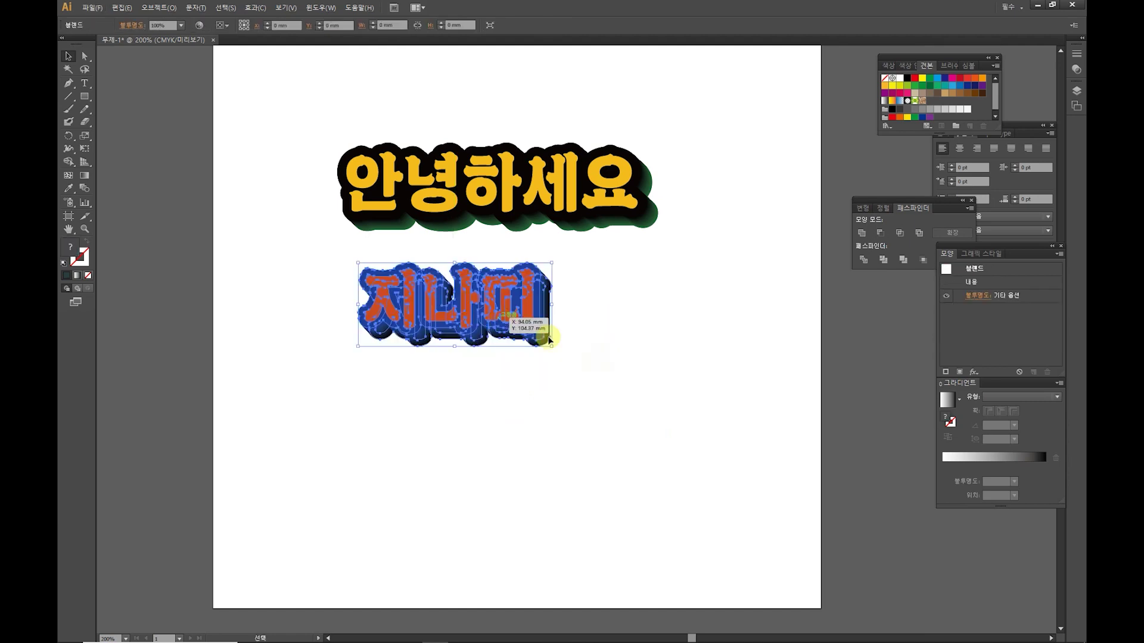
click(735, 419)
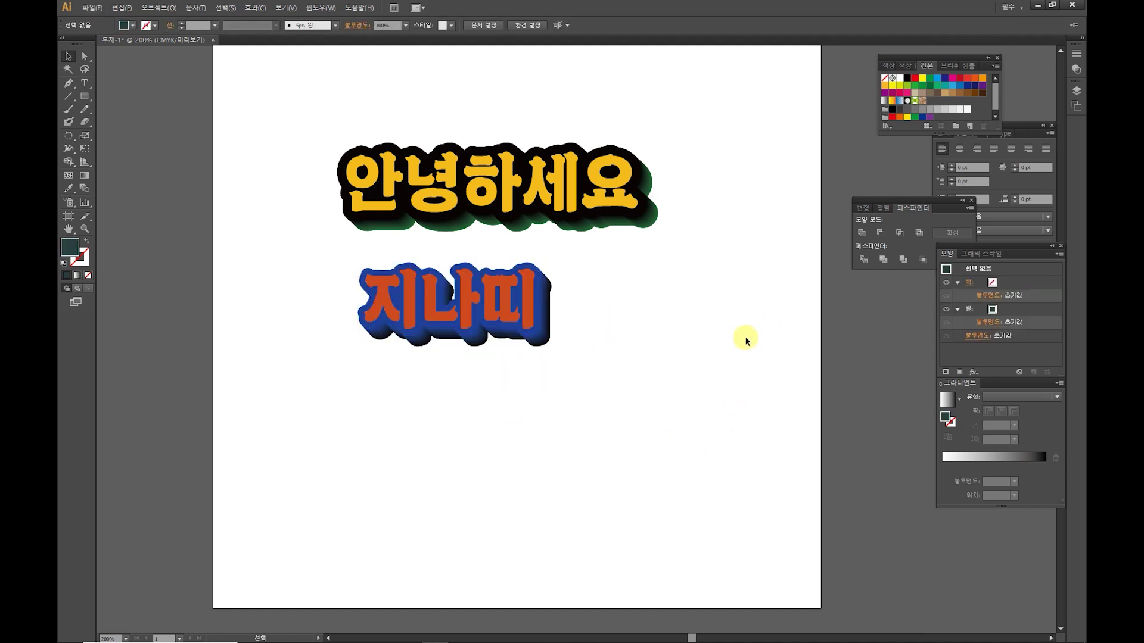
Enlarge the blended 지나띠 lettering proportionally to about 88 mm wide and 38 mm high.
click(503, 320)
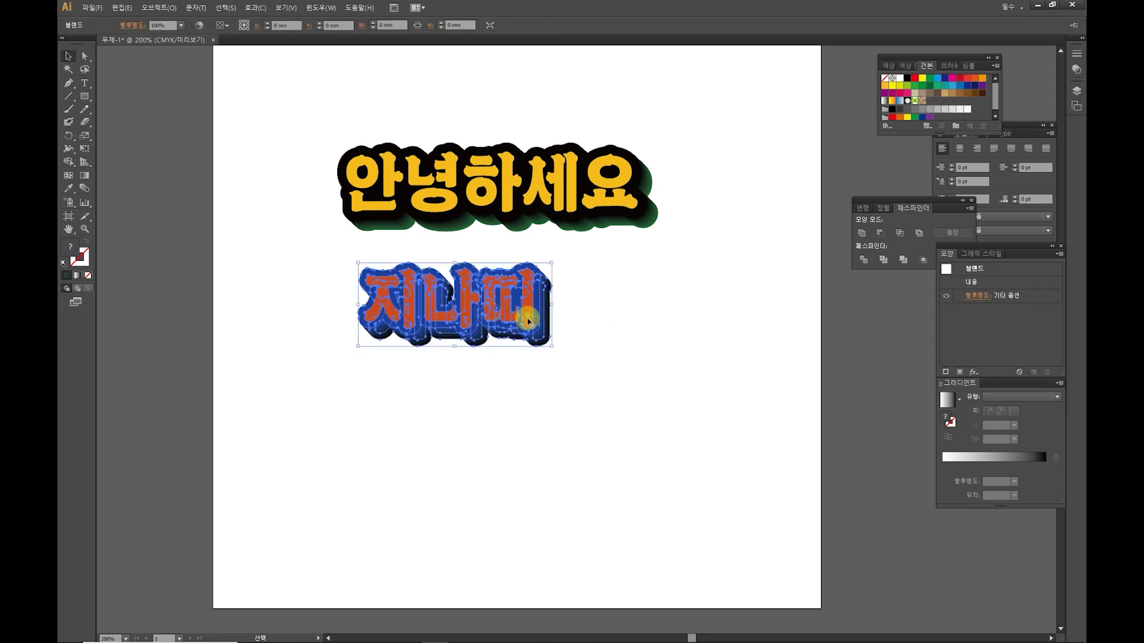
drag(551, 347, 625, 380)
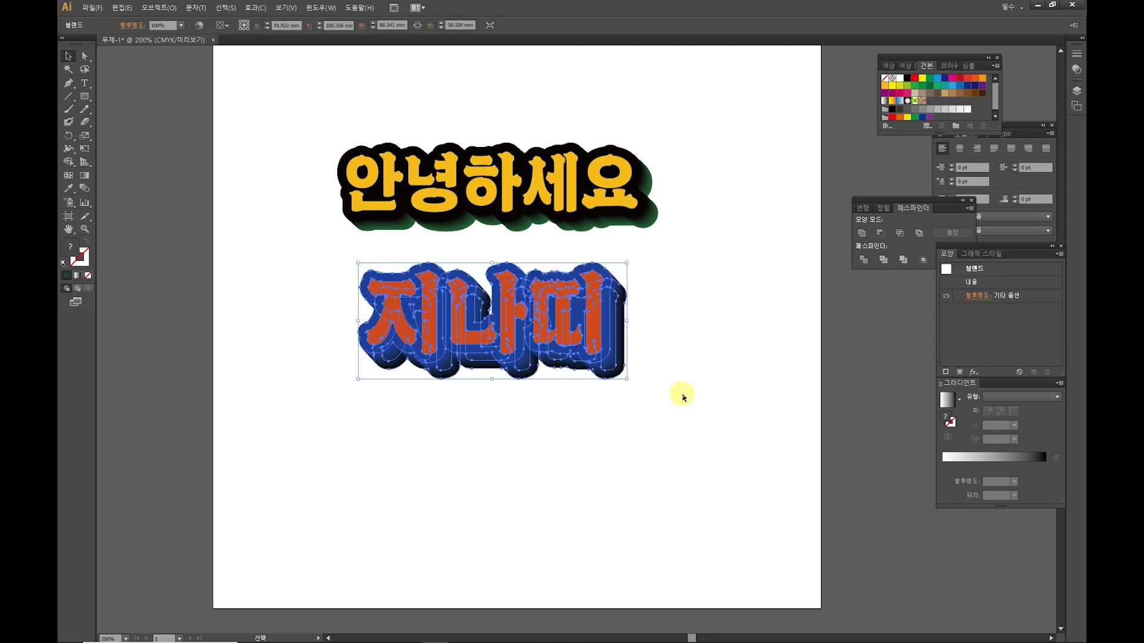
click(704, 445)
scroll(629, 419, up, 2)
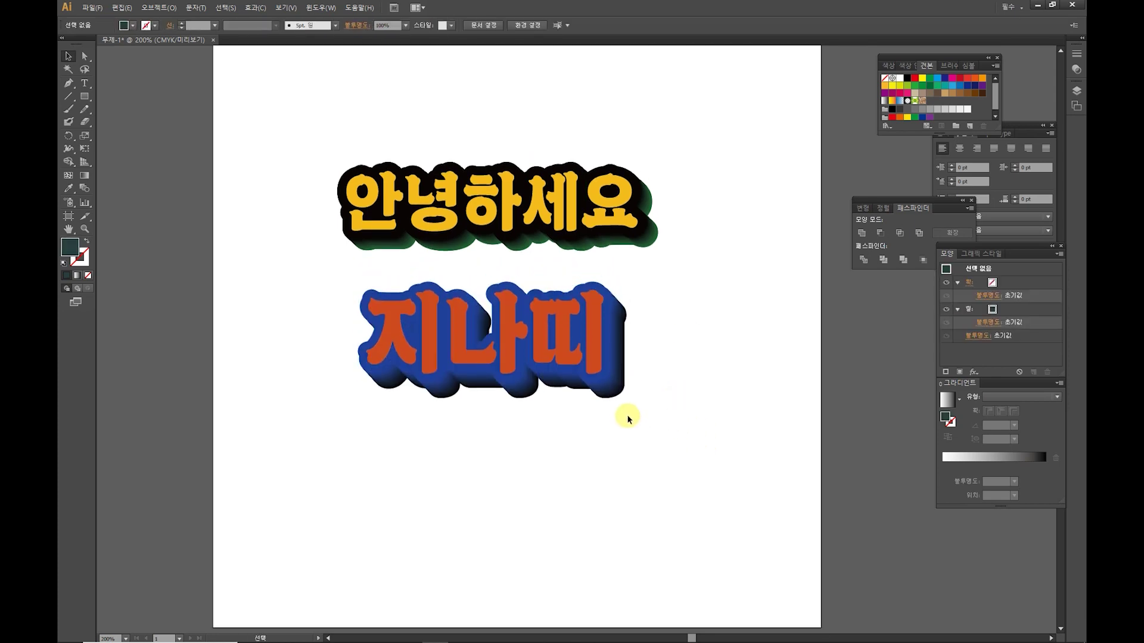